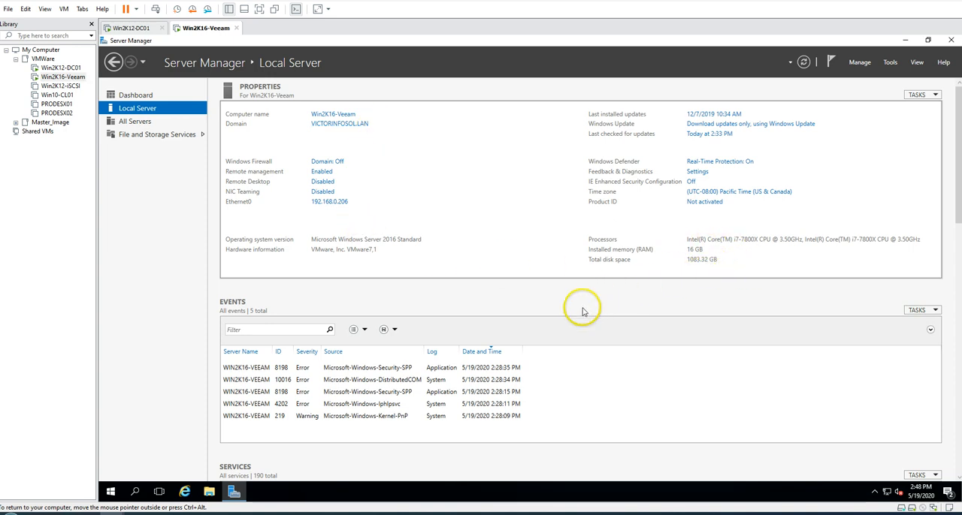
# Examine the server's folders and drives in File Explorer, including the Veeam (D:) volume
pyautogui.click(210, 493)
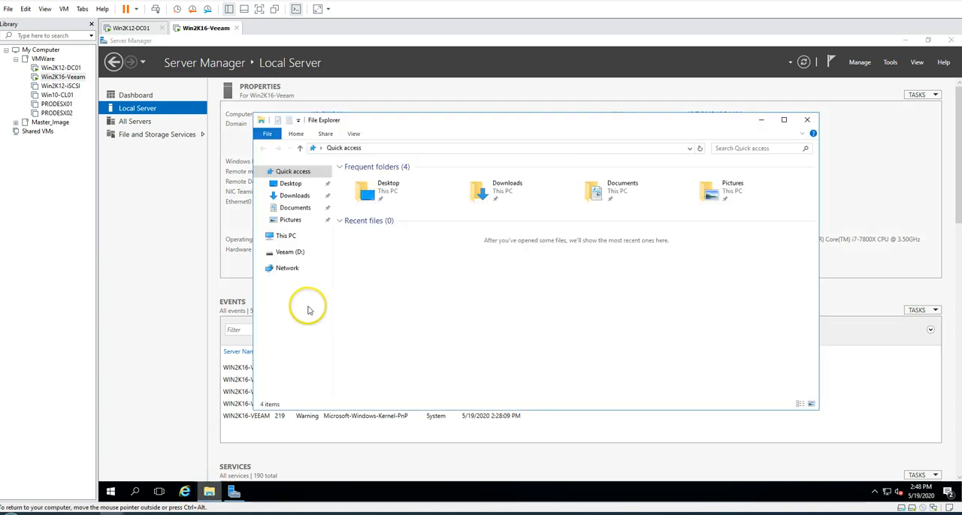
pyautogui.click(293, 251)
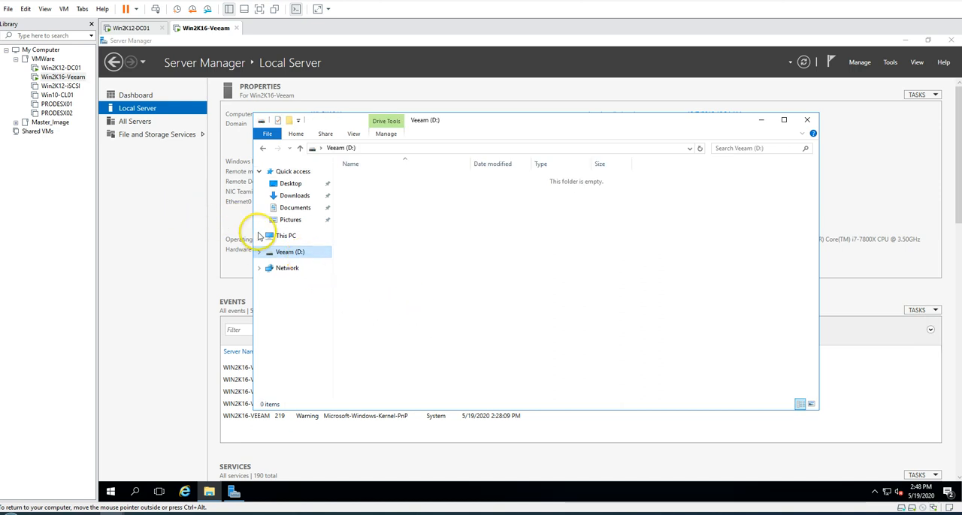
pyautogui.click(274, 235)
pyautogui.click(311, 253)
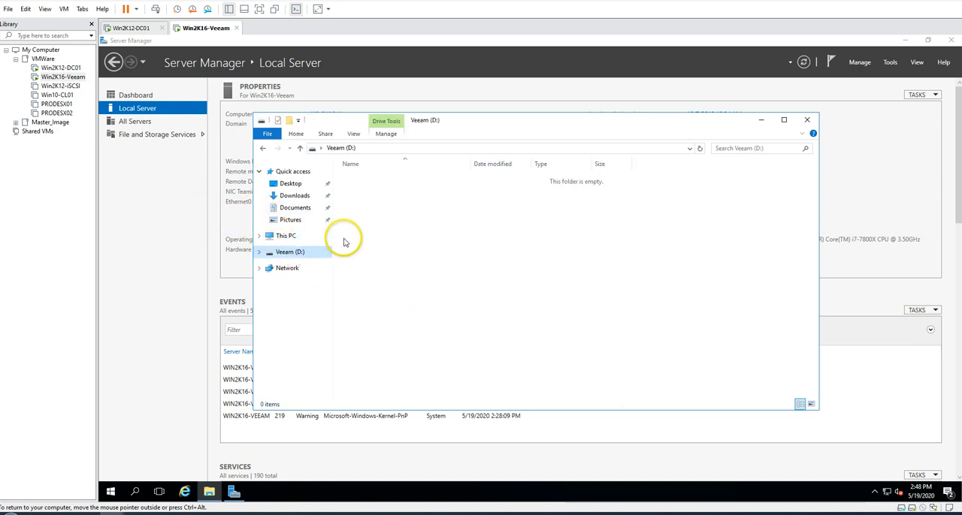
pyautogui.click(285, 238)
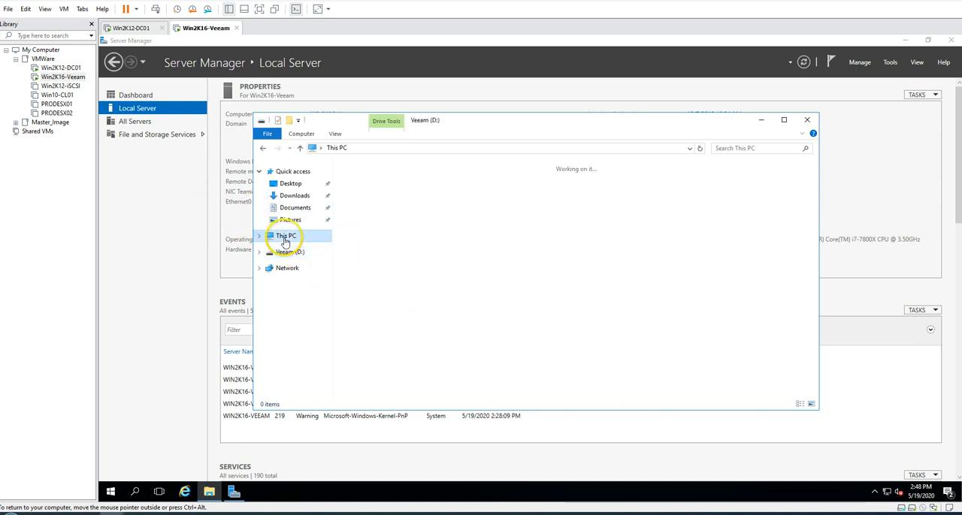
pyautogui.click(527, 263)
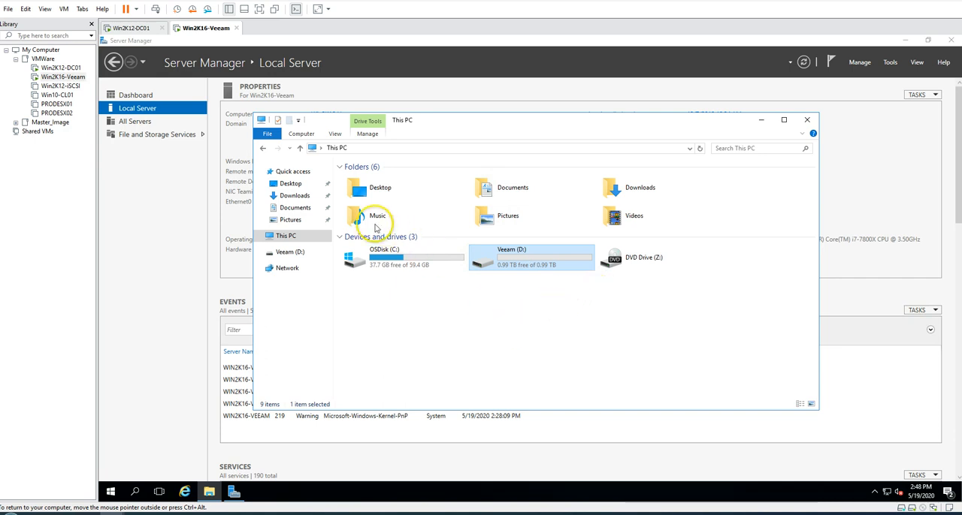
pyautogui.click(291, 238)
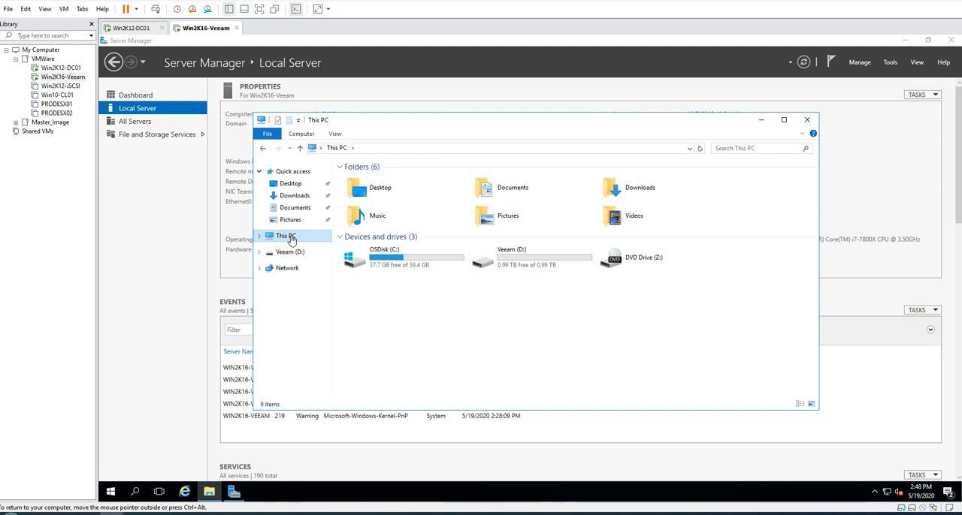
pyautogui.click(434, 302)
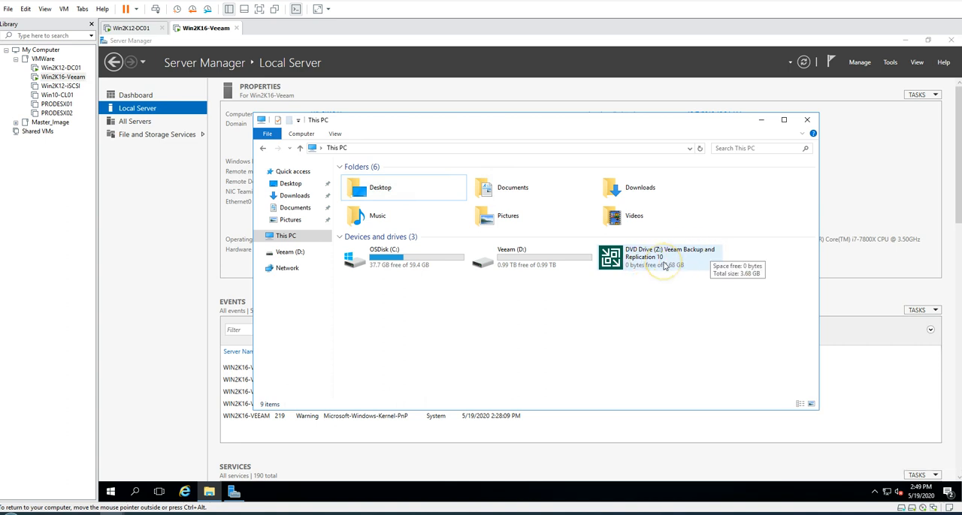
# Launch the Veeam Backup & Replication 10 setup from DVD drive Z: and clear File Explorer and Server Manager from the desktop
pyautogui.doubleClick(664, 266)
pyautogui.click(474, 333)
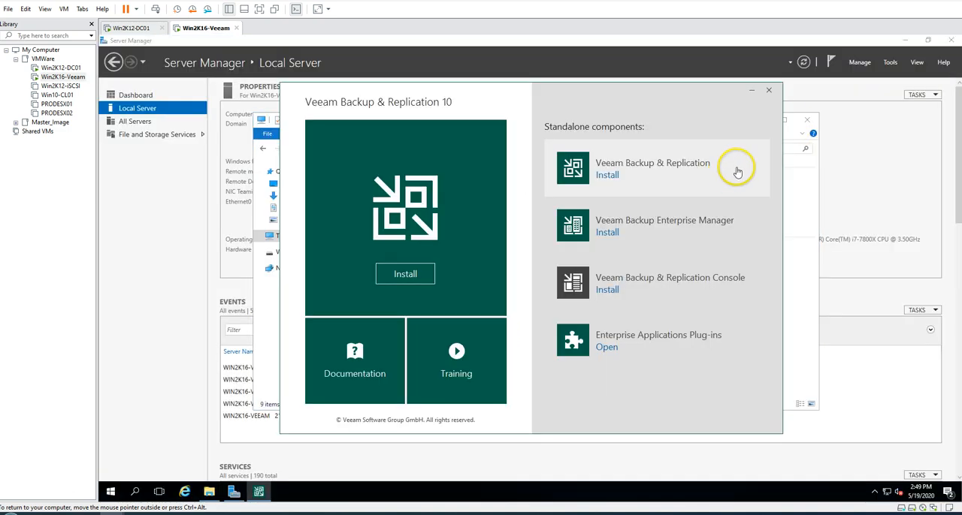
pyautogui.click(804, 135)
pyautogui.click(806, 122)
pyautogui.click(142, 96)
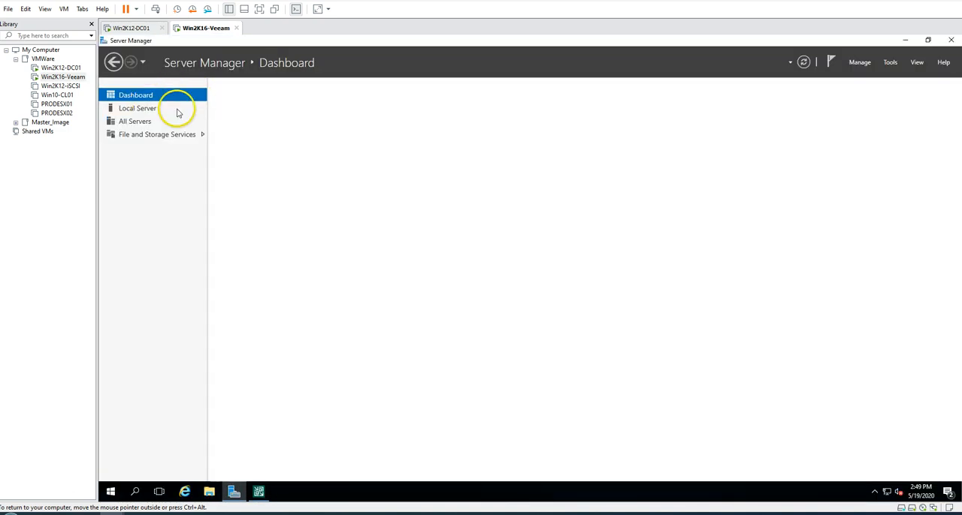
pyautogui.click(905, 40)
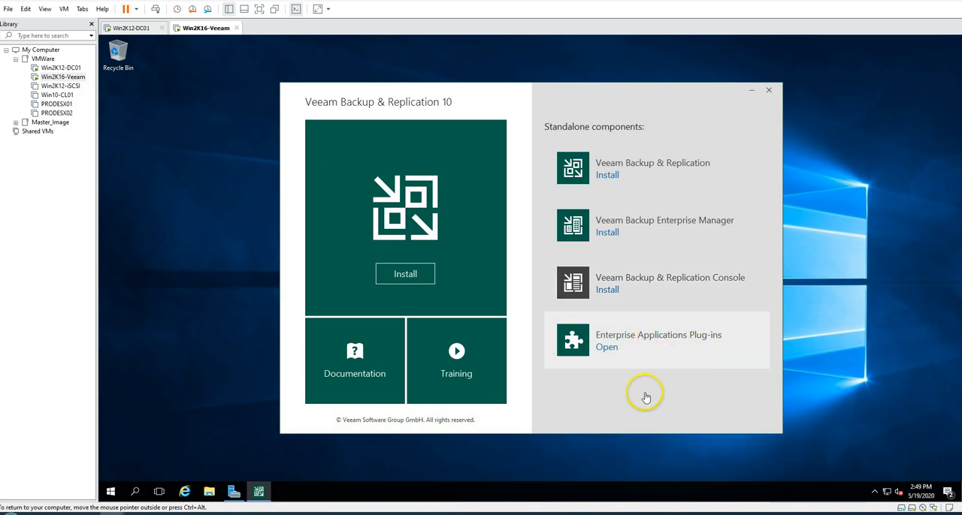
# Start the full Veeam Backup & Replication installation, install the .NET Framework 4.7.2 prerequisite and reboot the server
pyautogui.click(403, 274)
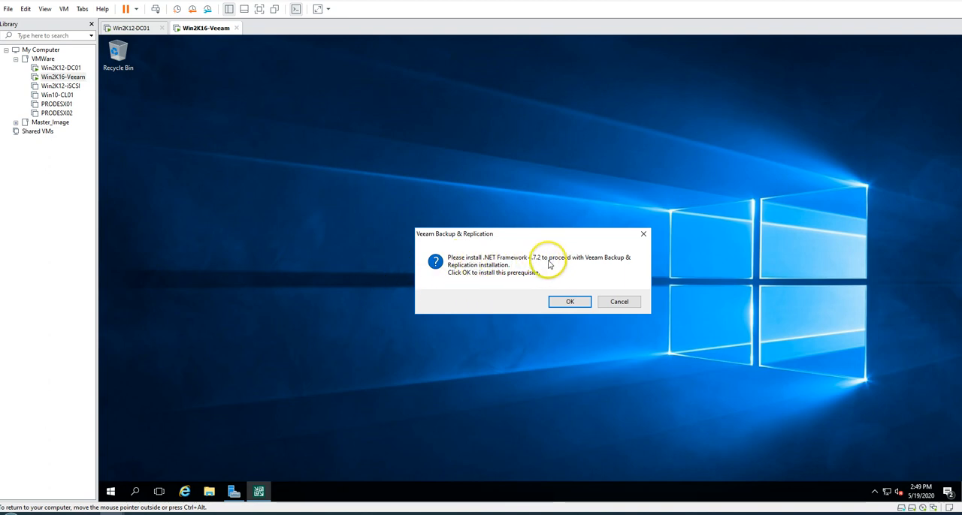
pyautogui.click(564, 302)
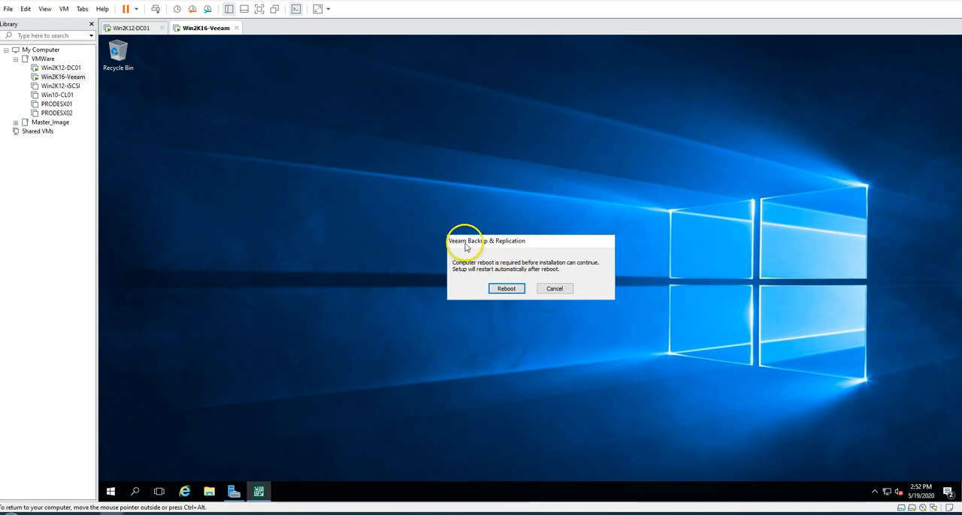
pyautogui.click(506, 289)
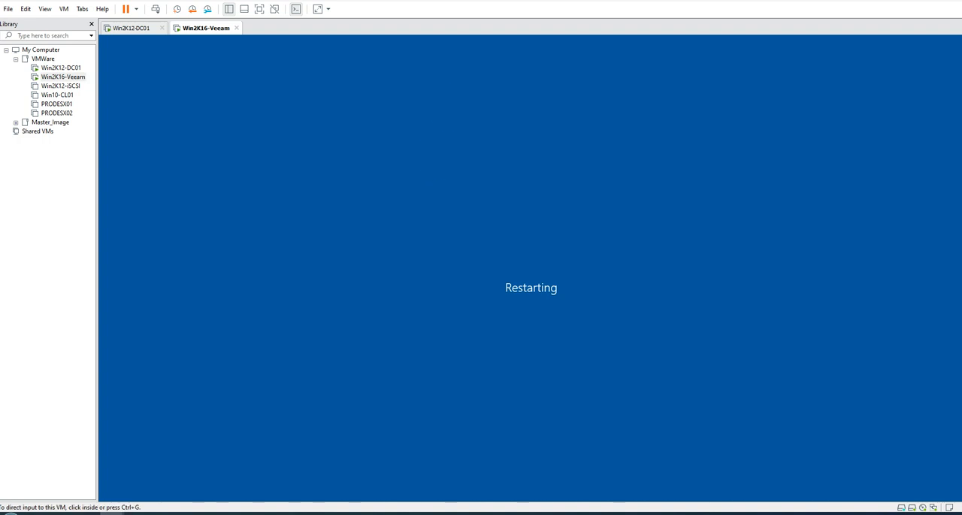
# Unlock the restarted Win2K16-Veeam server and sign in as VeeamAdmin with the account password
pyautogui.click(504, 406)
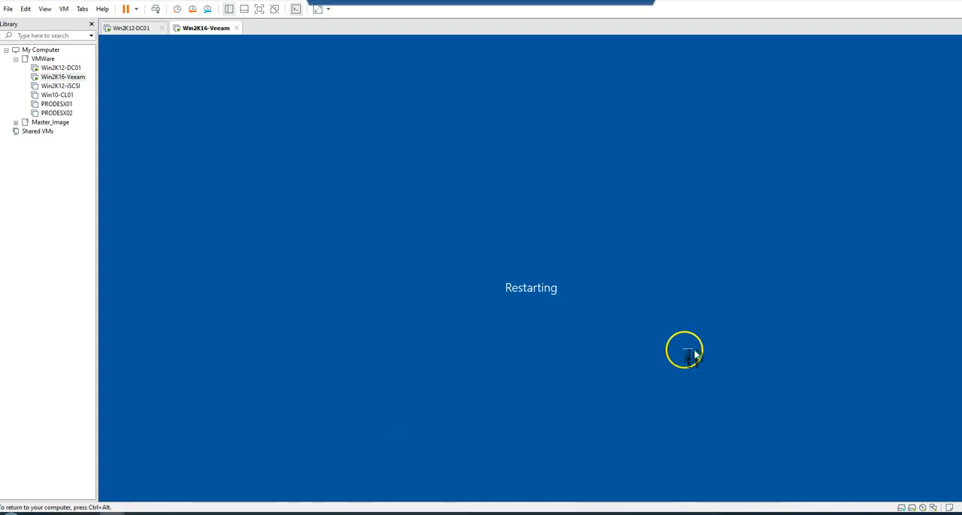
pyautogui.hotkey('ctrl', 'alt')
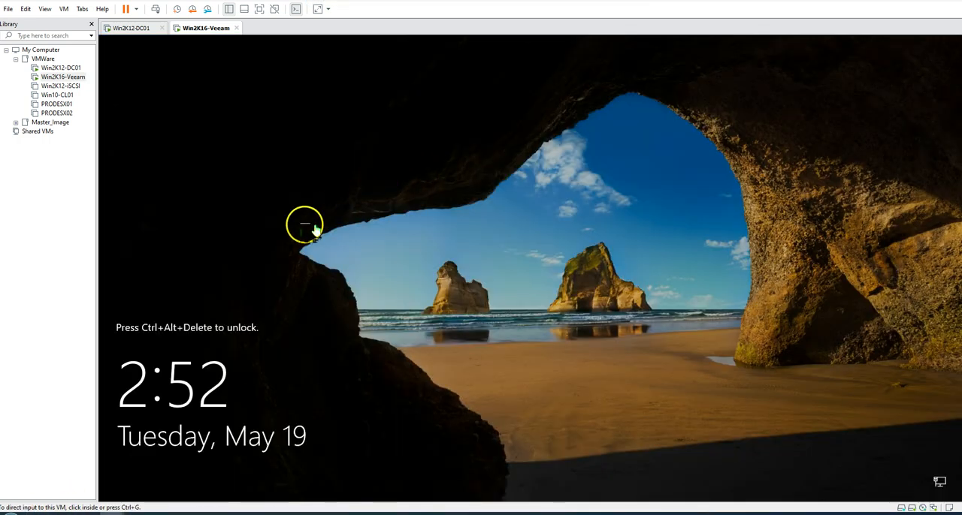
pyautogui.click(304, 224)
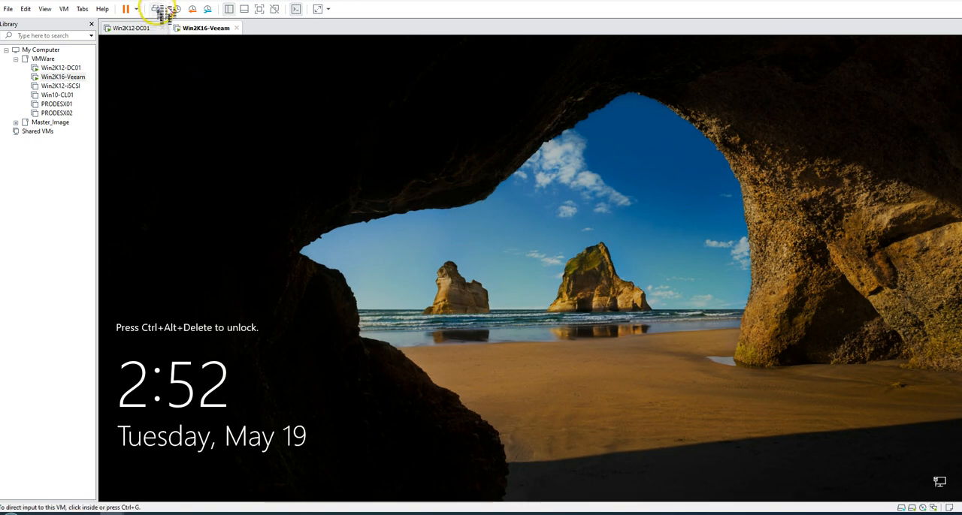
pyautogui.click(156, 8)
pyautogui.click(513, 309)
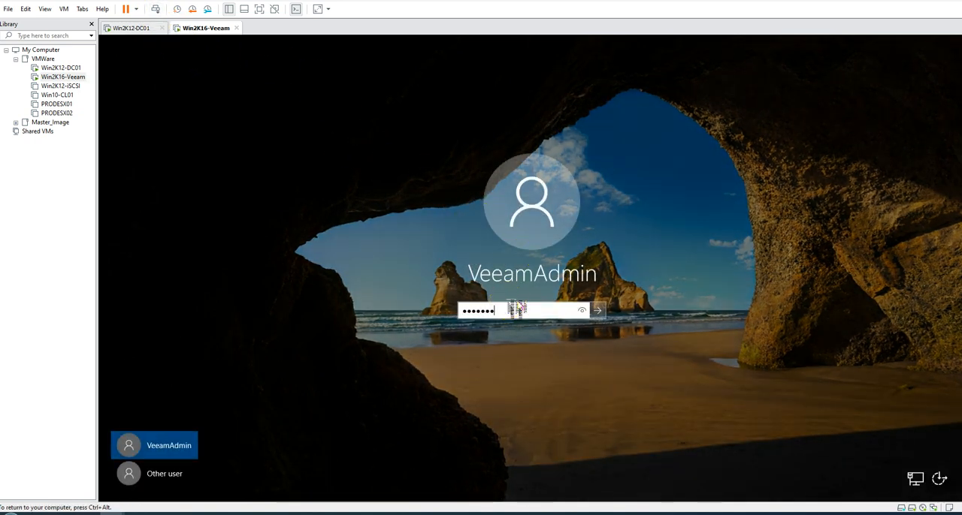
pyautogui.press('Return')
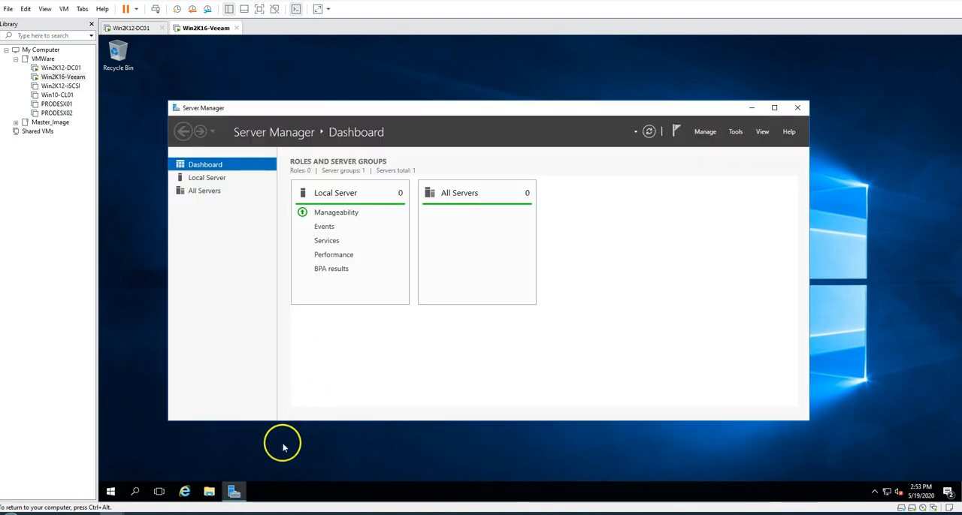
# Allow the Veeam Backup & Replication Setup Bootstrap to make changes, and clear Server Manager and Internet Explorer from the desktop
pyautogui.click(750, 109)
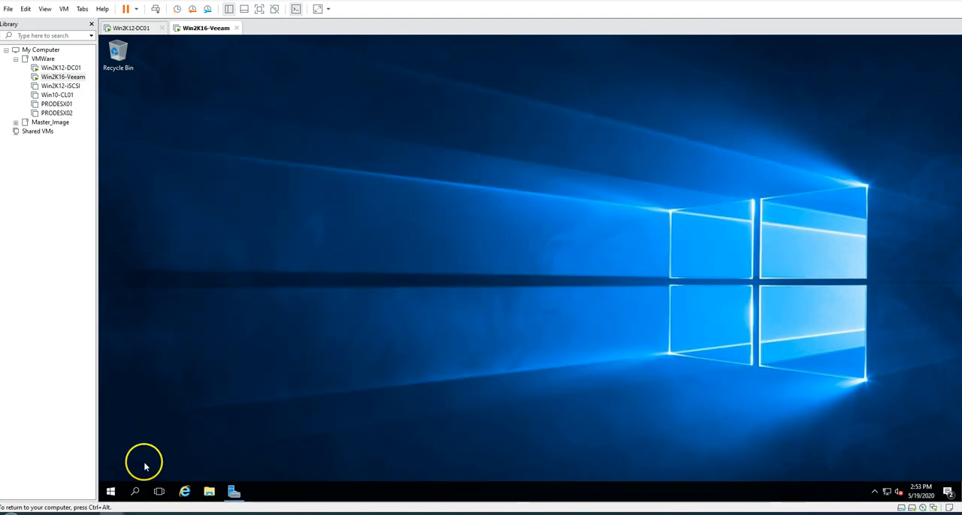
pyautogui.click(189, 492)
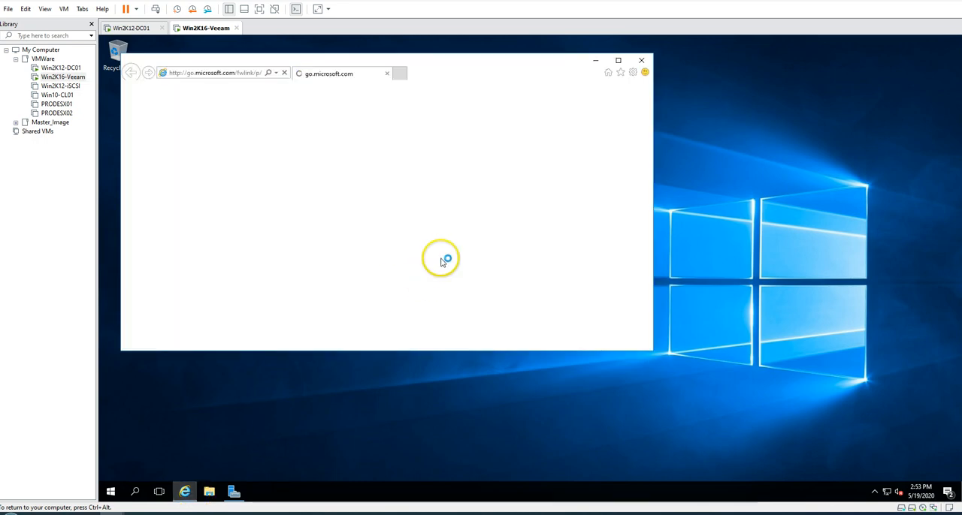
pyautogui.click(640, 62)
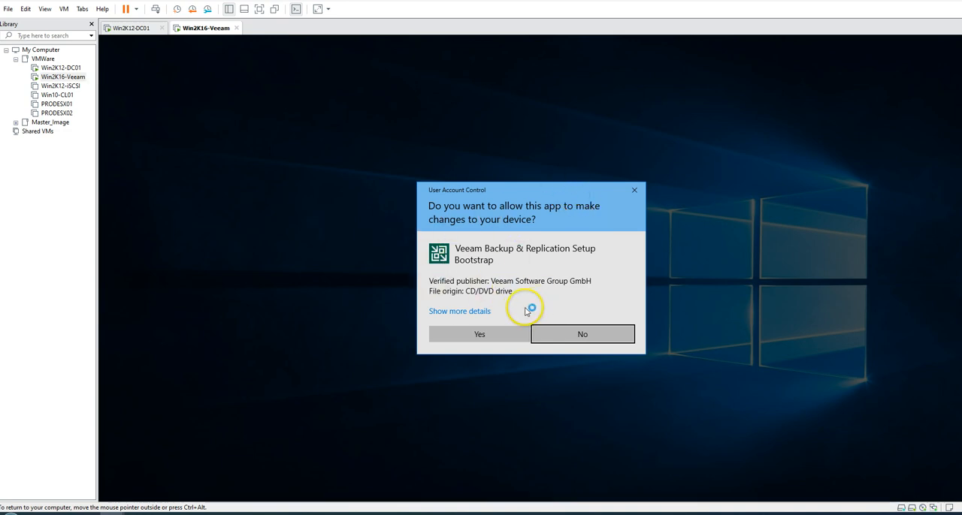
pyautogui.click(483, 338)
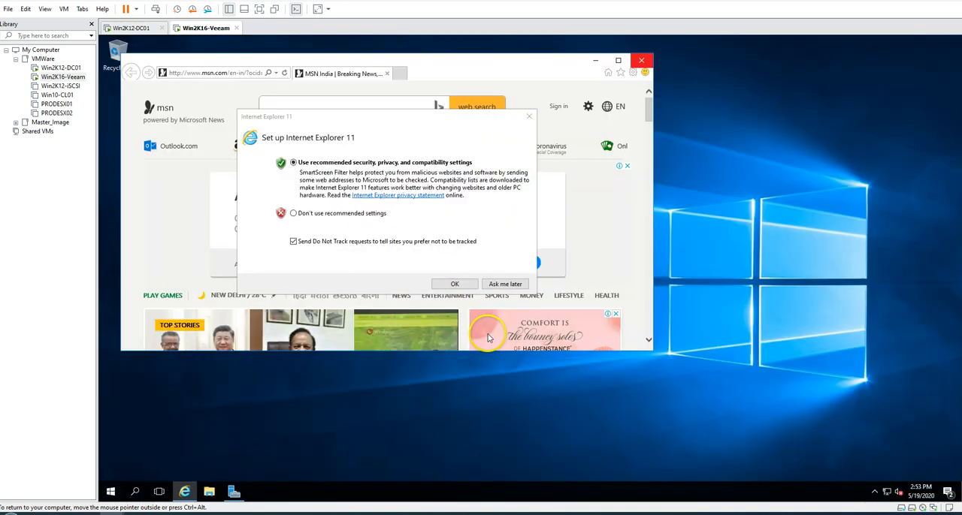
pyautogui.click(529, 117)
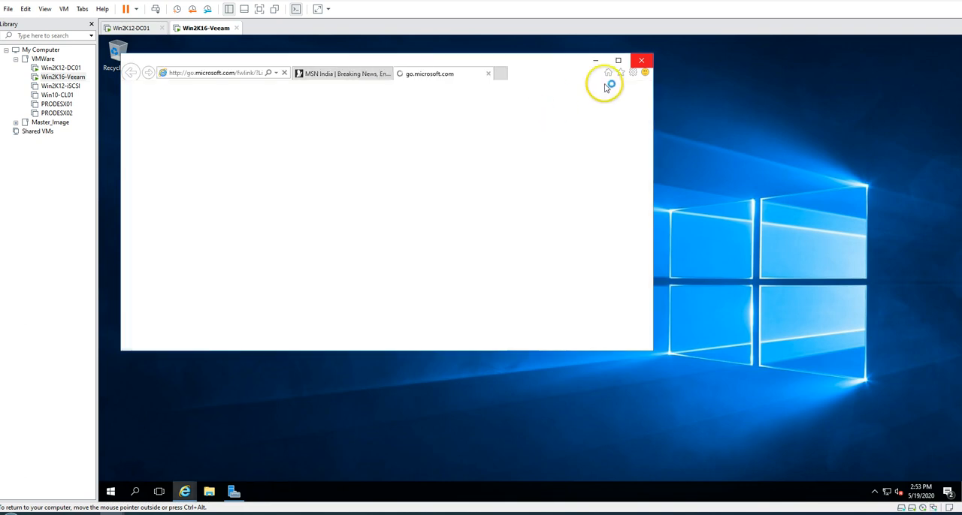
pyautogui.click(641, 60)
# Accept both the Veeam and the 3rd party components license agreements and continue the setup
pyautogui.click(369, 212)
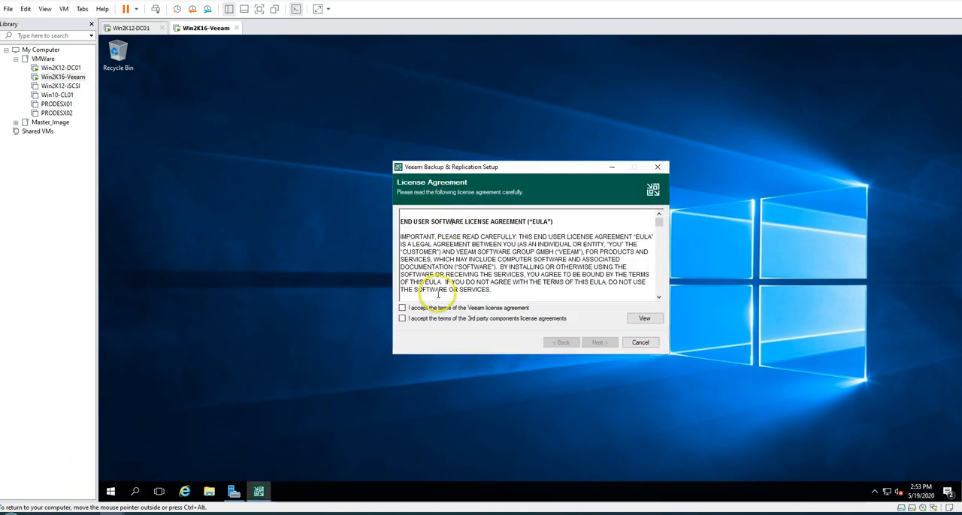
pyautogui.click(402, 319)
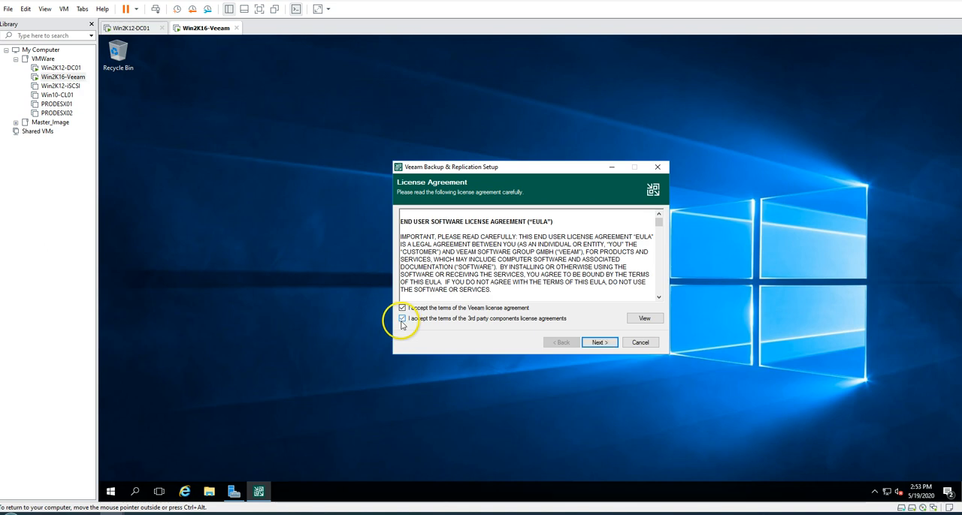
pyautogui.click(599, 344)
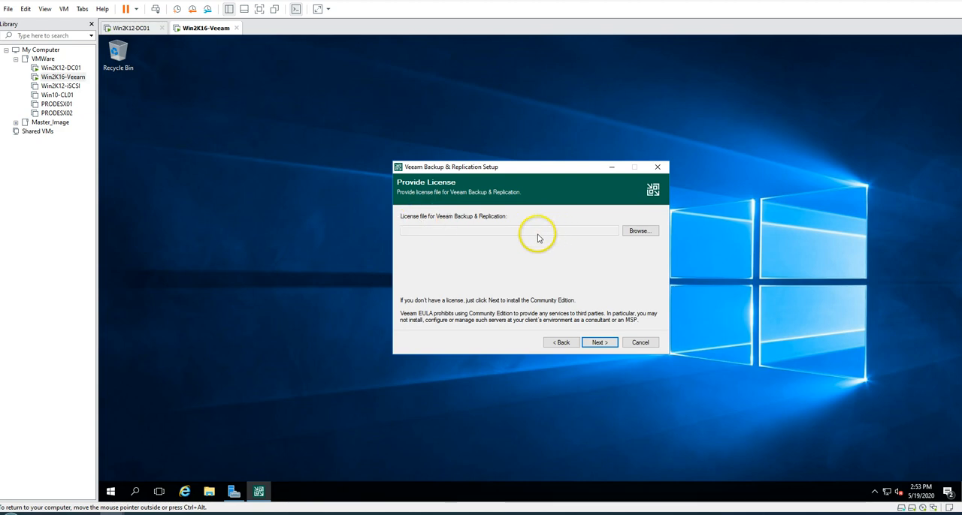
# Check the license file selection without choosing a file, and continue setup with the Community Edition
pyautogui.moveTo(489, 168); pyautogui.dragTo(496, 158)
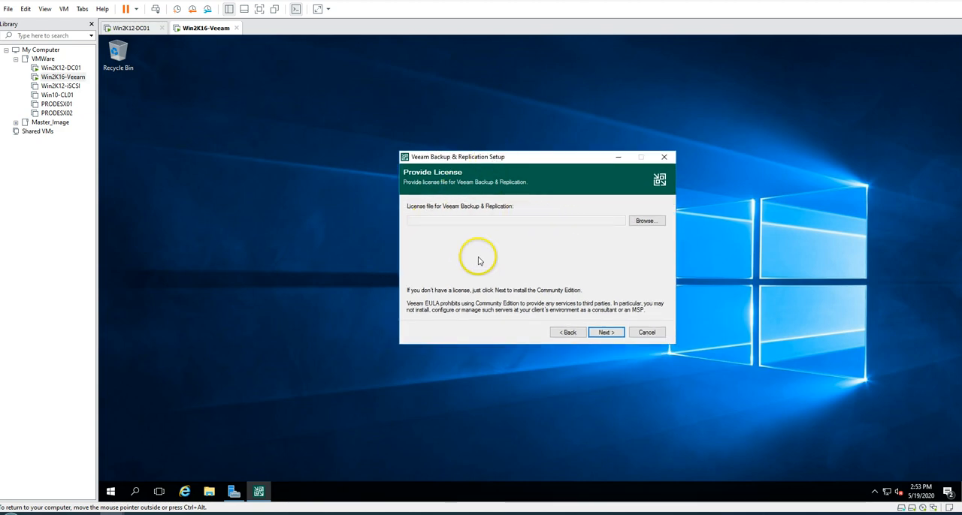
pyautogui.click(637, 222)
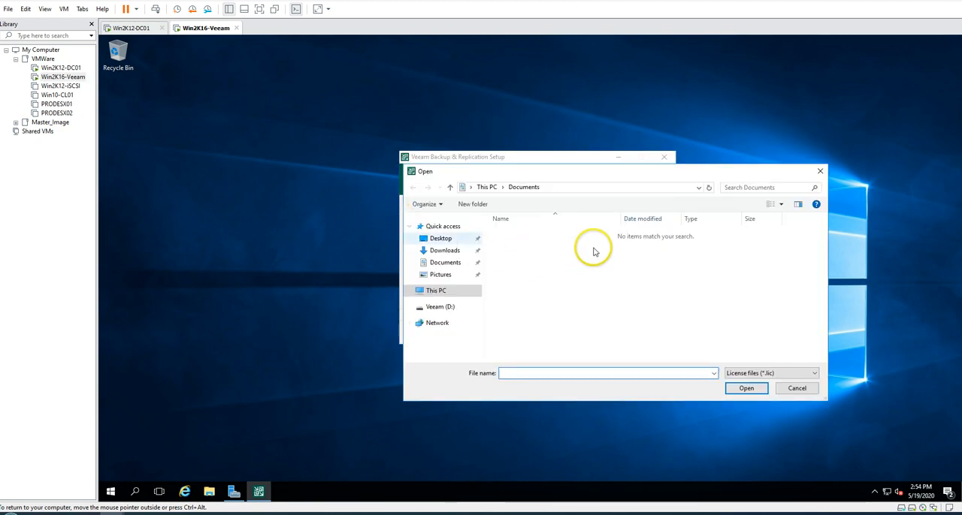
pyautogui.click(794, 389)
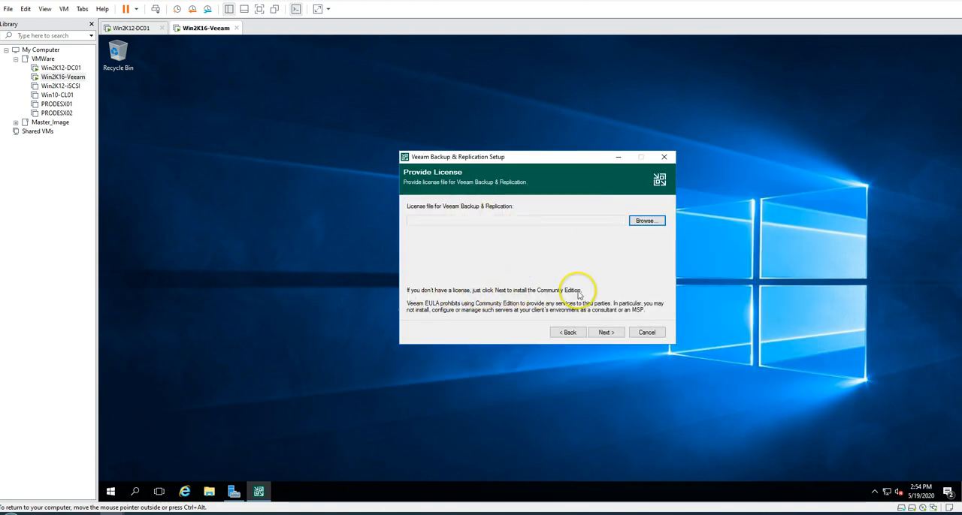
pyautogui.click(610, 334)
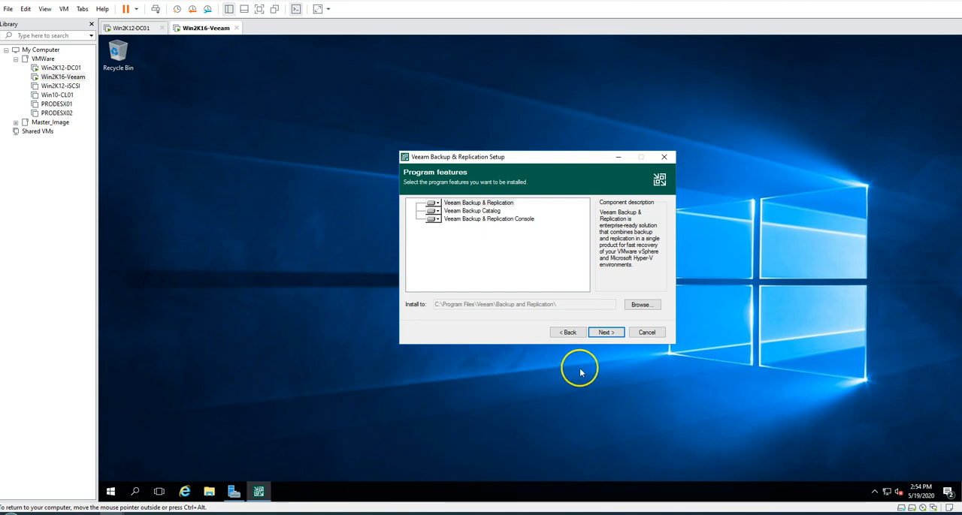
# Keep all three Veeam program features and the default installation folder, and proceed to the System Configuration Check
pyautogui.click(543, 276)
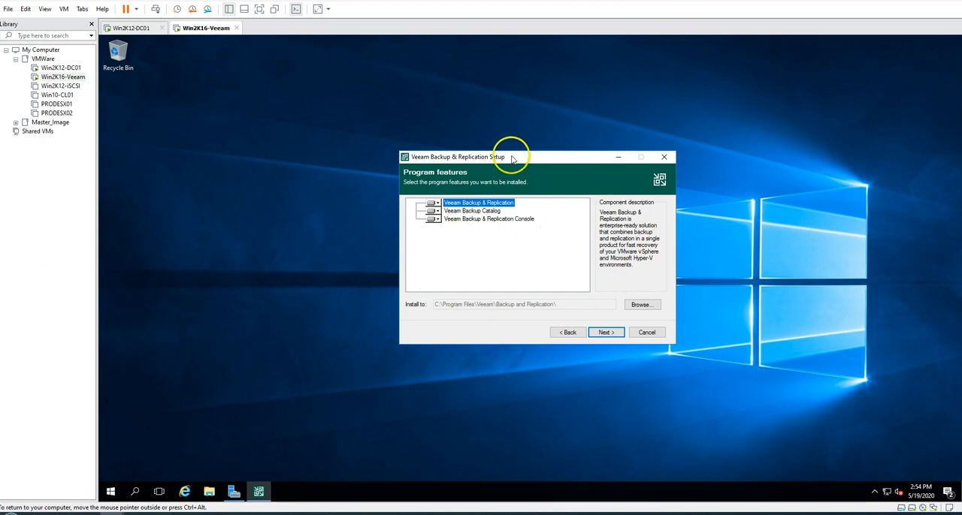
pyautogui.click(489, 219)
pyautogui.click(477, 202)
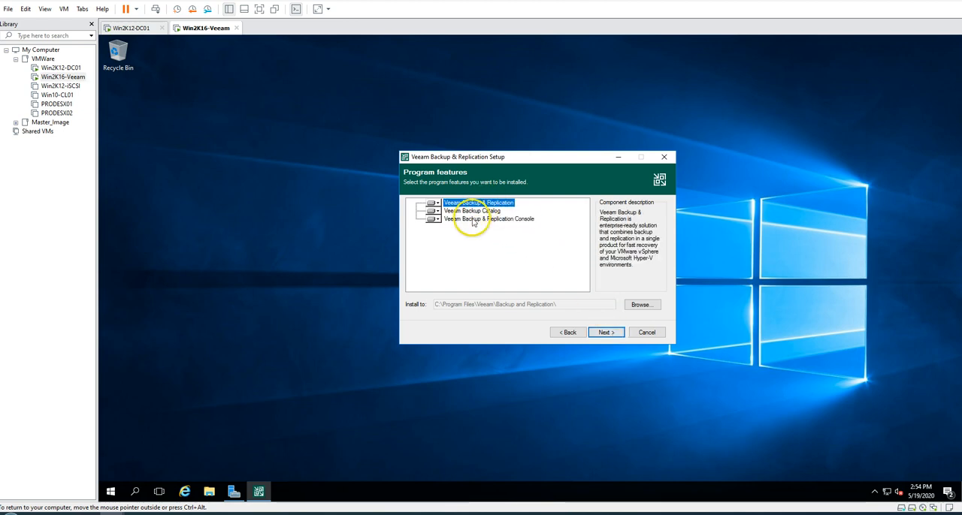
pyautogui.click(606, 332)
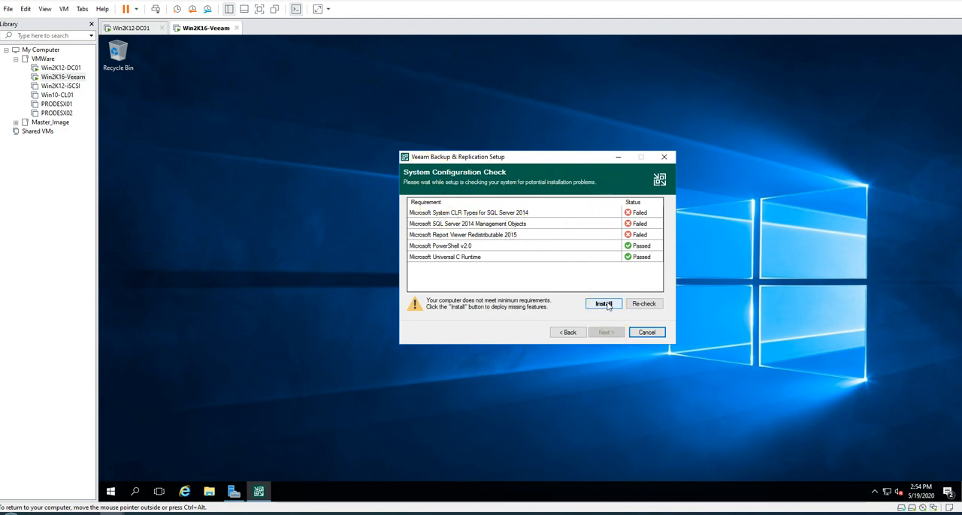
# Install the missing SQL Server and Report Viewer prerequisites, and review the full list of default configuration settings
pyautogui.click(604, 304)
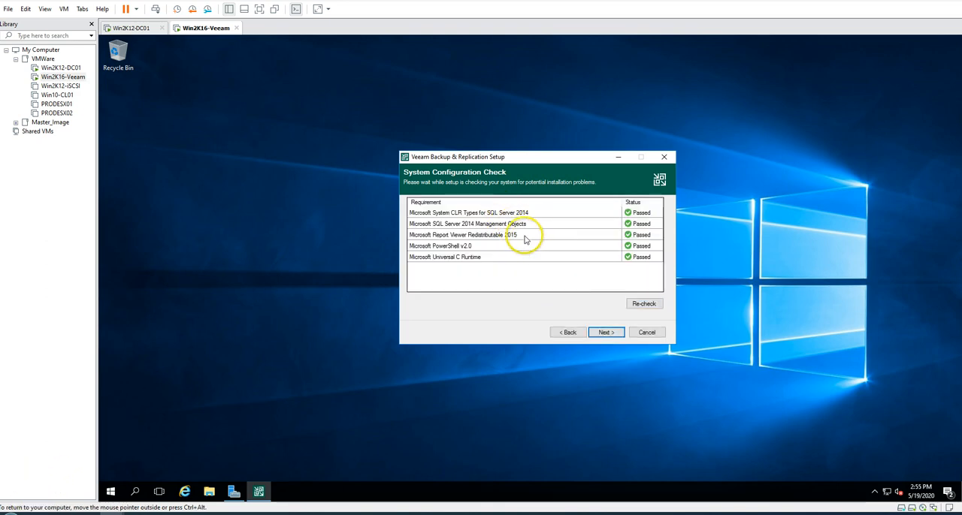
pyautogui.click(606, 332)
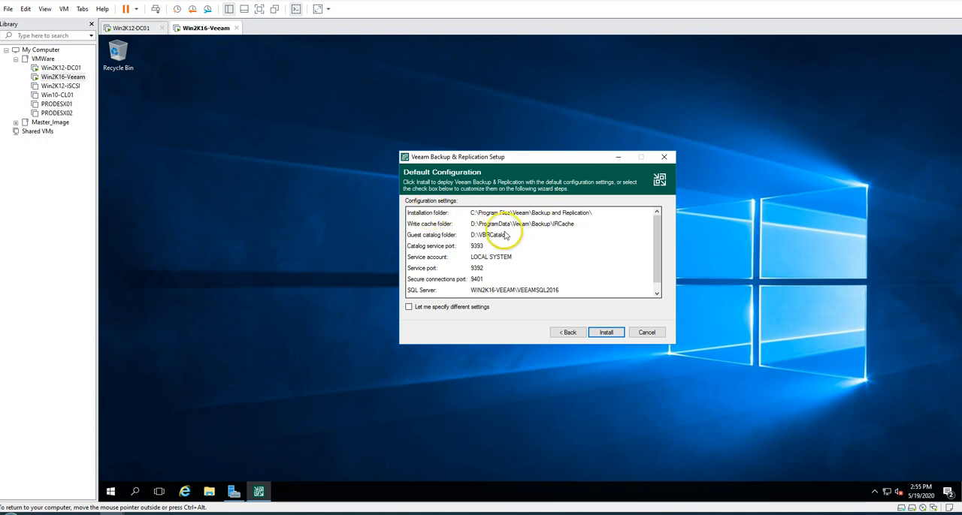
pyautogui.scroll(-1, 514, 263)
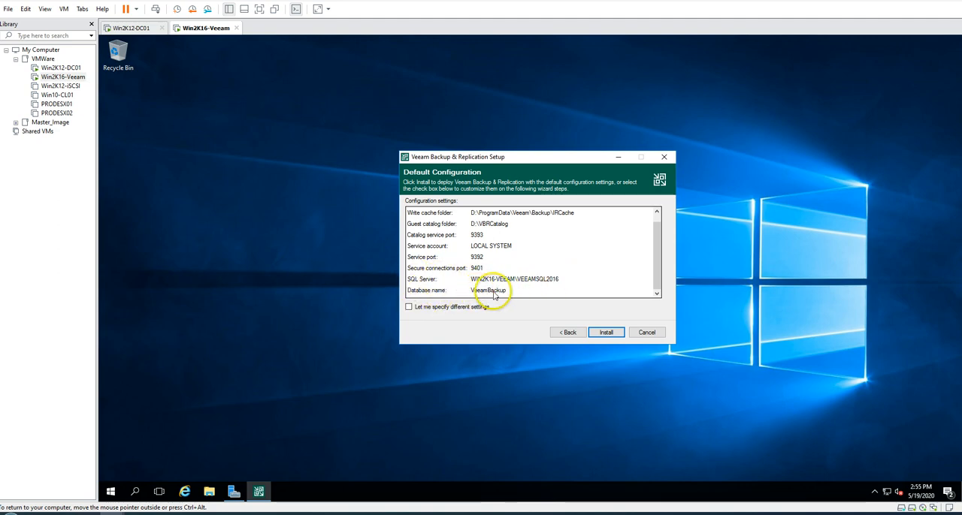
# Review the configuration summary and start installing Veeam Backup & Replication with the default settings
pyautogui.scroll(1, 526, 266)
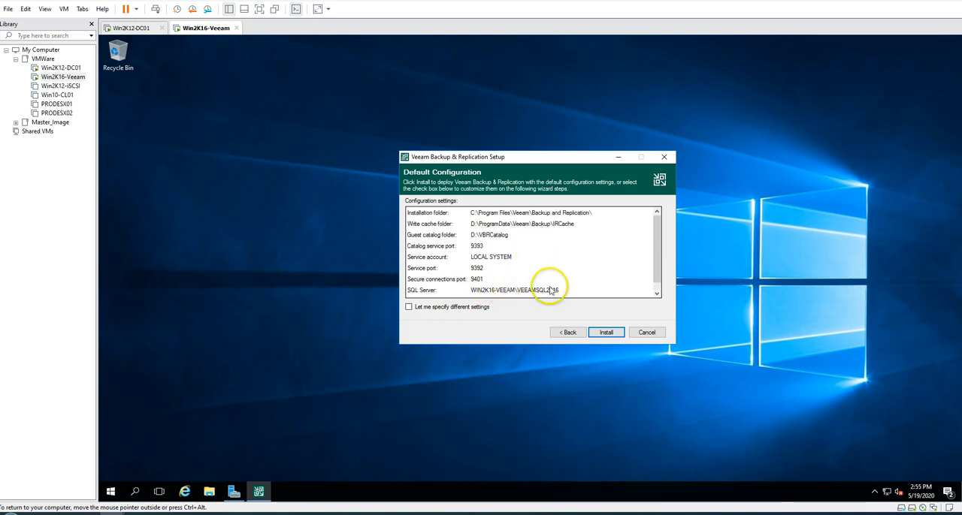
pyautogui.click(607, 333)
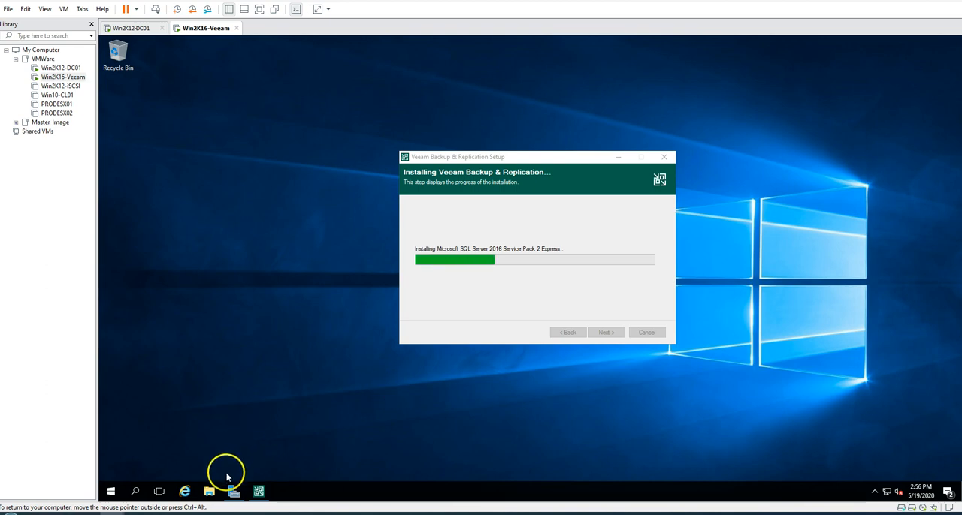
# Open the server's Programs and Features list in a maximized window and examine the prerequisites installed so far
pyautogui.click(210, 491)
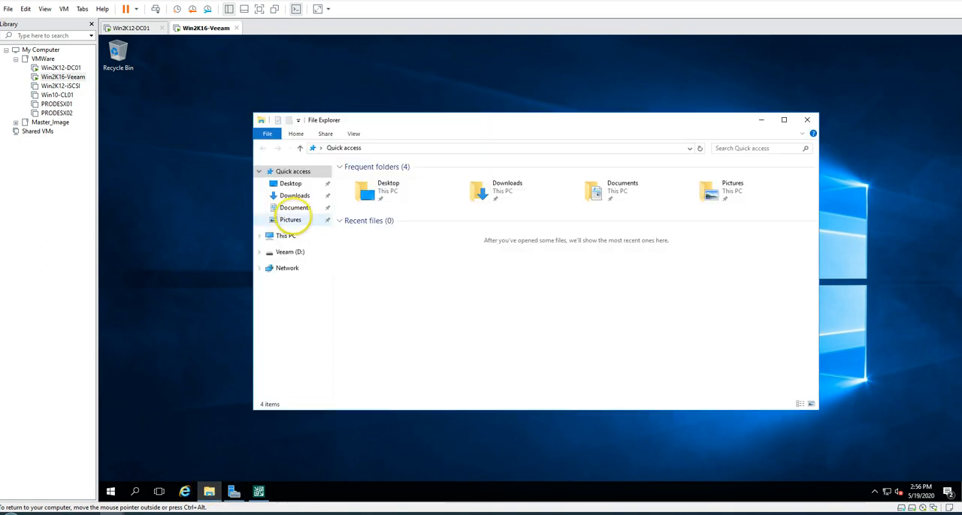
pyautogui.click(286, 235)
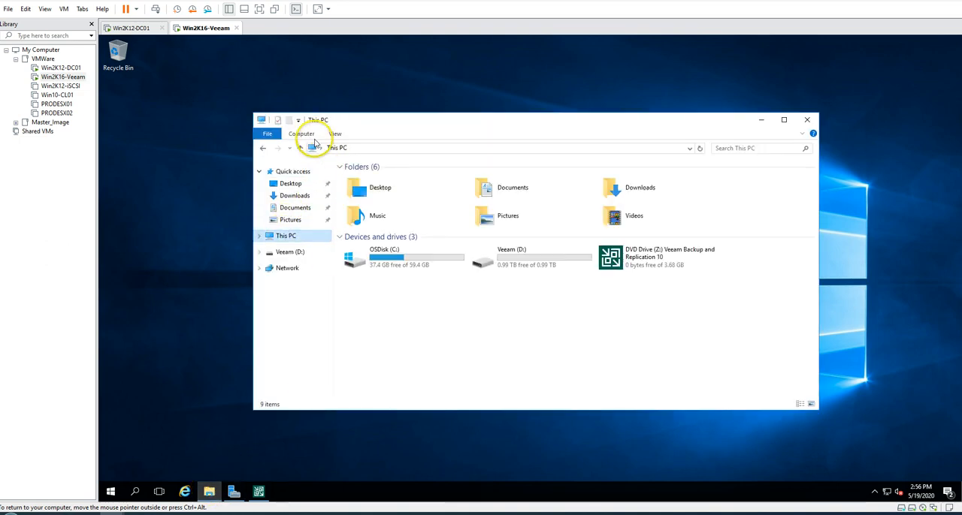
pyautogui.click(301, 134)
pyautogui.click(495, 147)
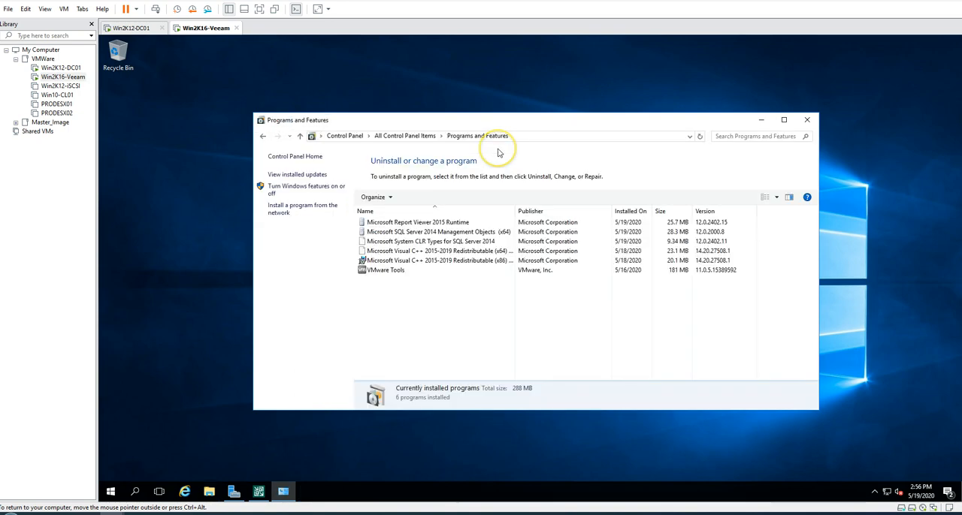
pyautogui.click(460, 270)
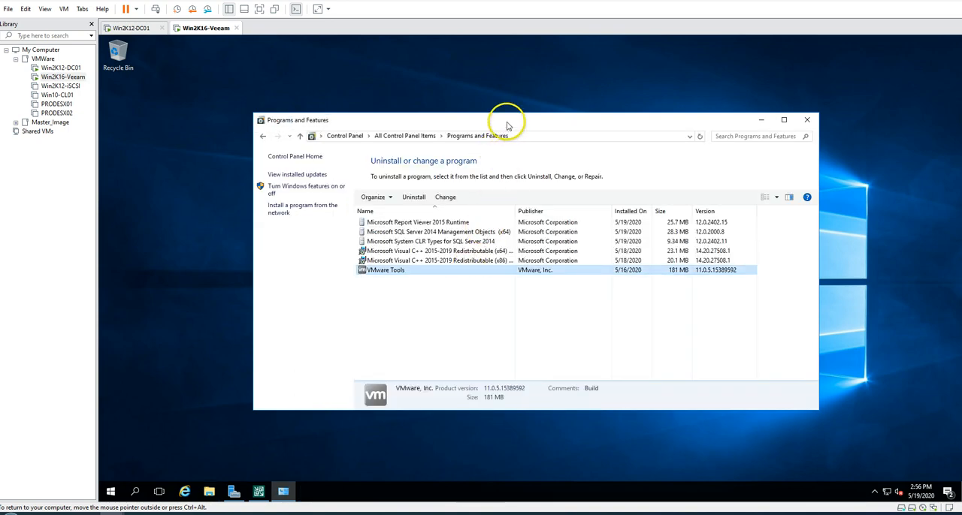
pyautogui.doubleClick(506, 124)
pyautogui.click(381, 281)
pyautogui.click(271, 142)
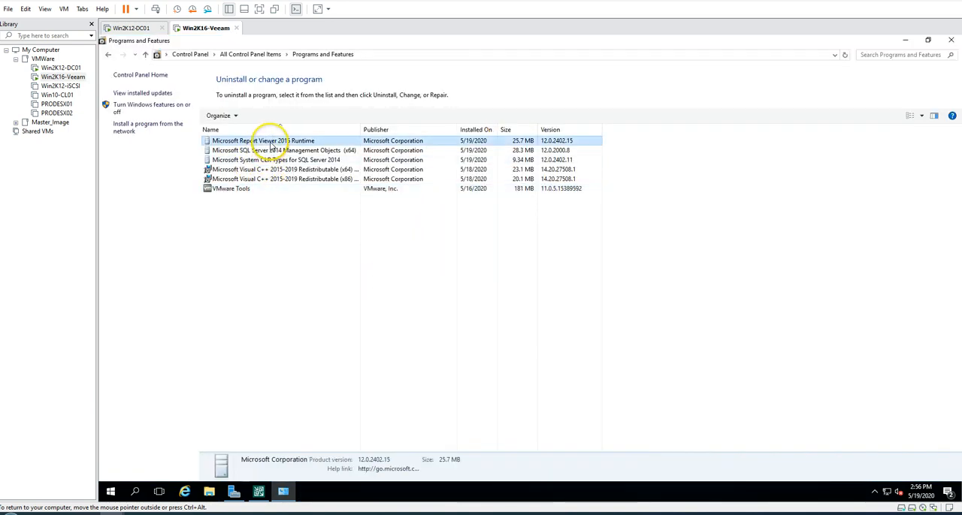
pyautogui.click(270, 179)
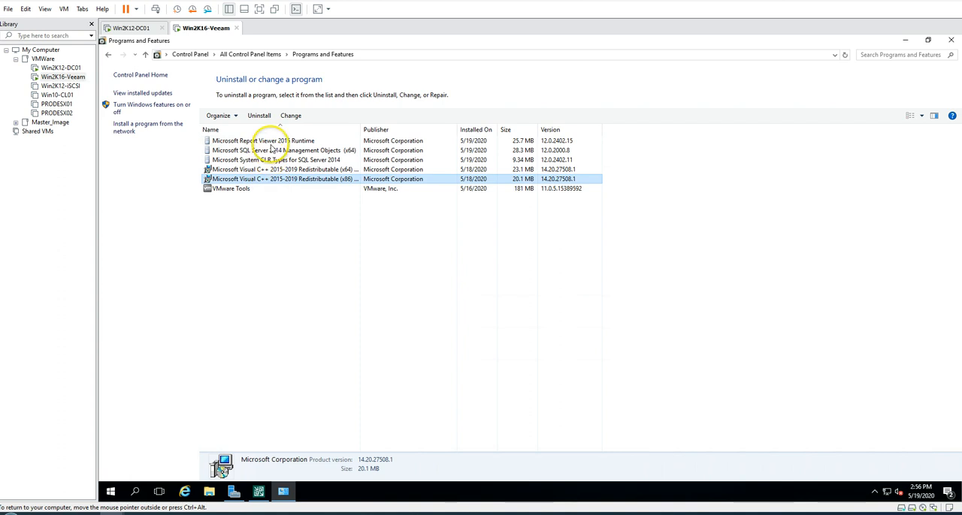
# Monitor the setup progress until the Veeam installation completes, and finish the setup wizard
pyautogui.click(285, 492)
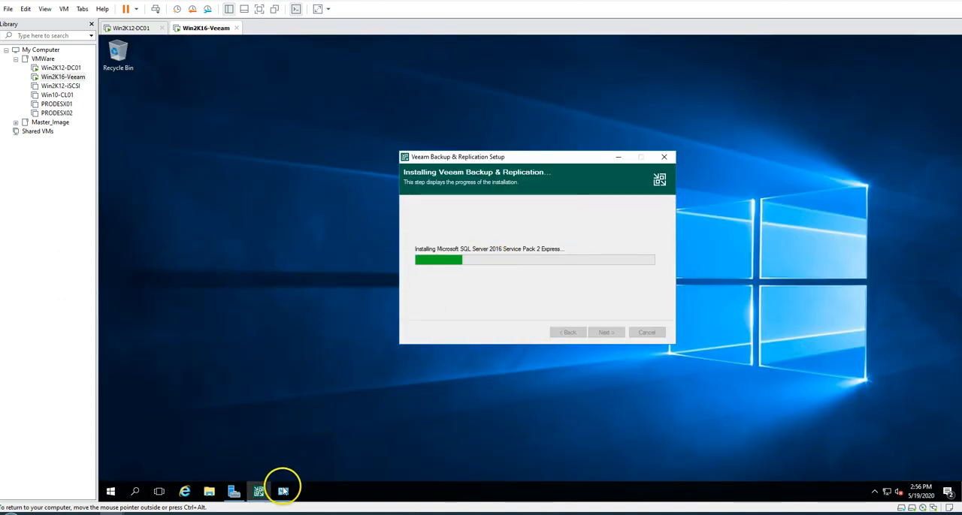
pyautogui.click(283, 490)
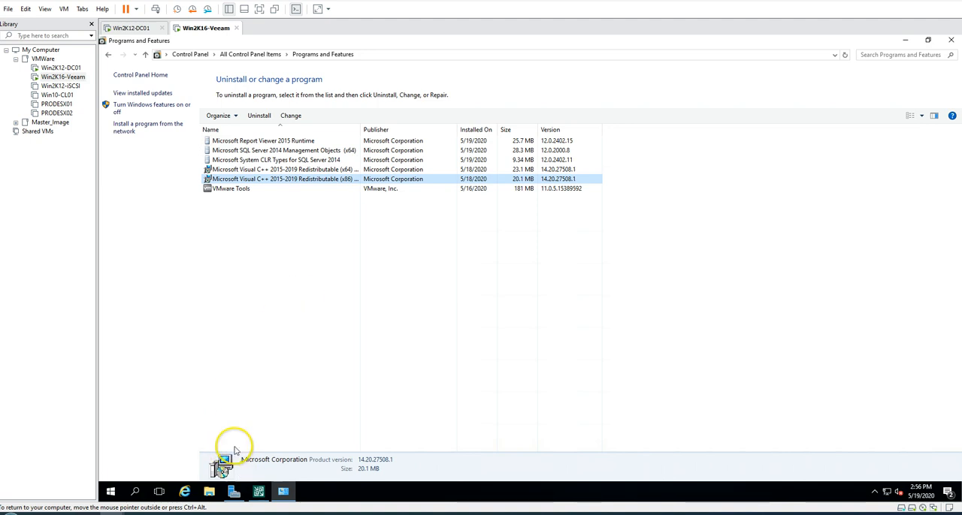
pyautogui.click(283, 491)
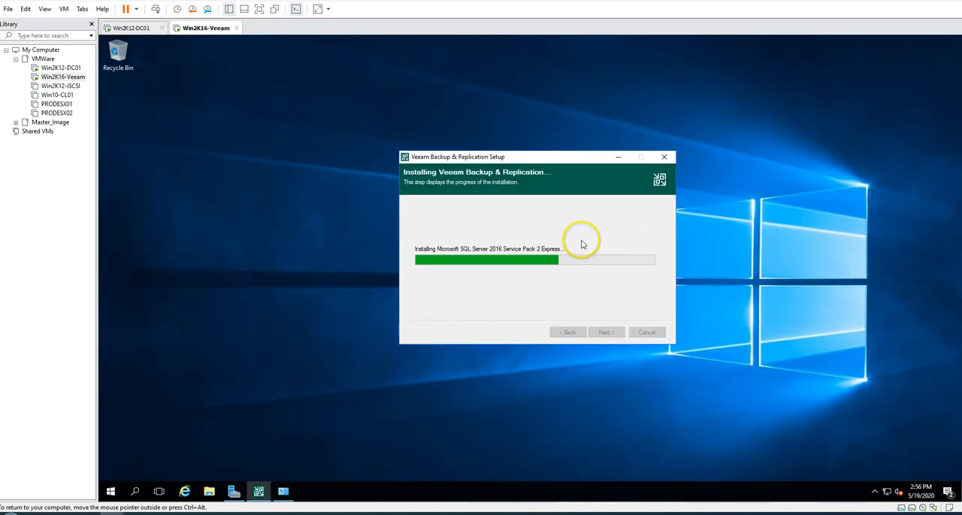
pyautogui.click(318, 266)
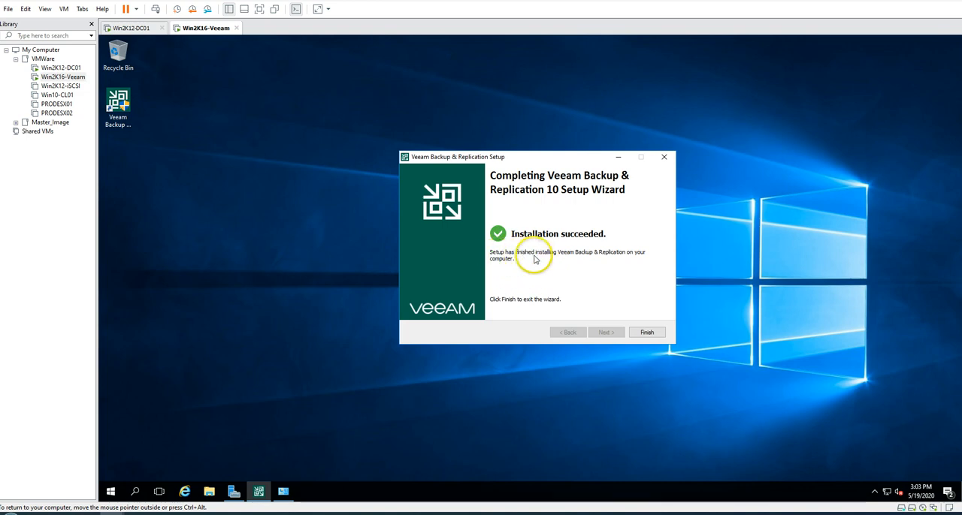
pyautogui.click(646, 333)
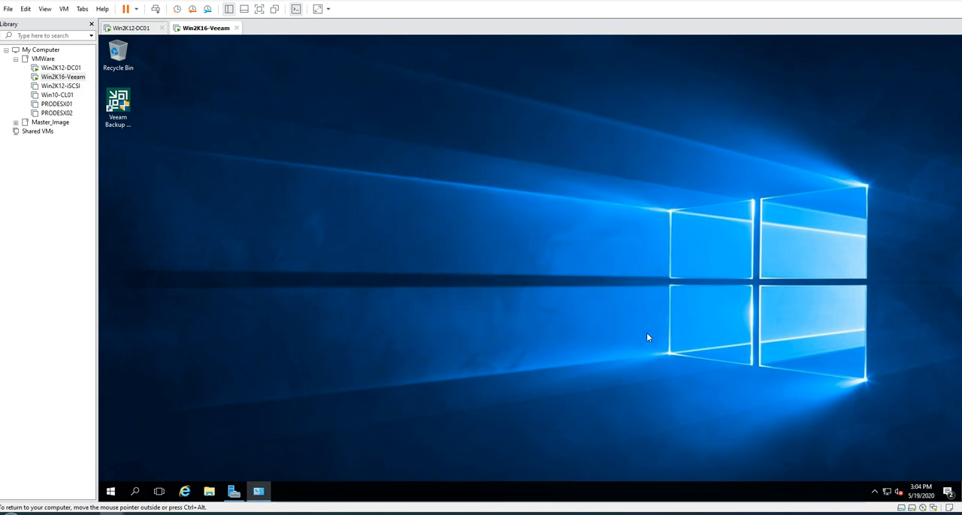
# Refresh the Programs and Features list, examine the SQL Server and Veeam components in it, and close the list
pyautogui.click(258, 491)
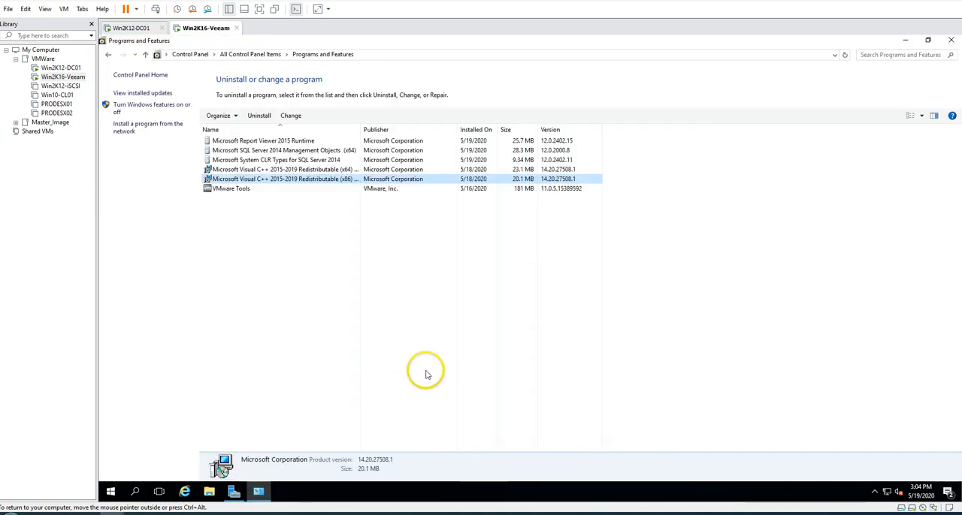
pyautogui.click(844, 55)
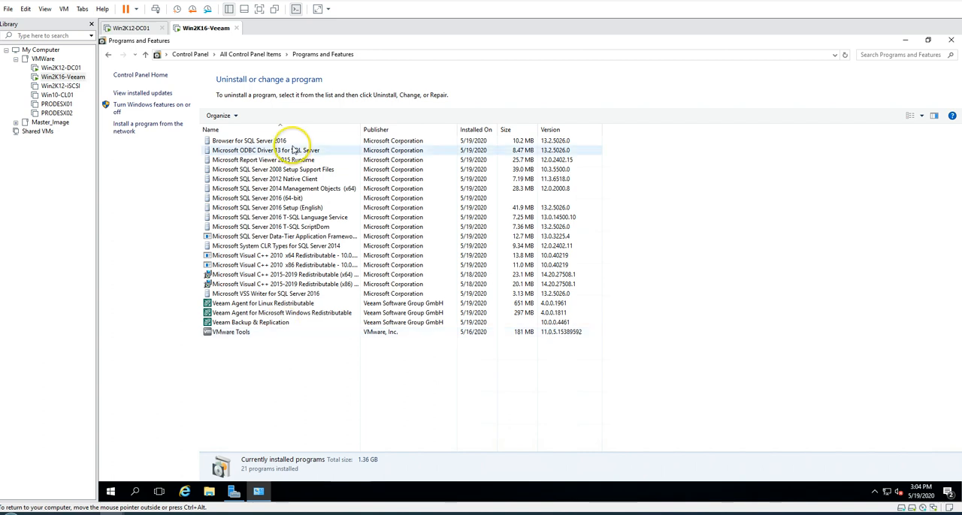
pyautogui.click(297, 150)
pyautogui.click(272, 312)
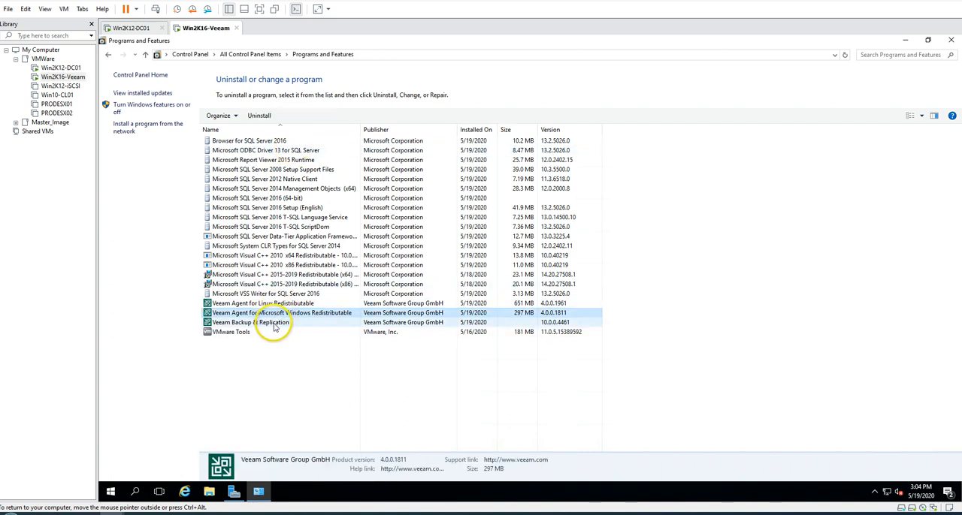
pyautogui.click(276, 323)
pyautogui.click(284, 314)
pyautogui.click(280, 302)
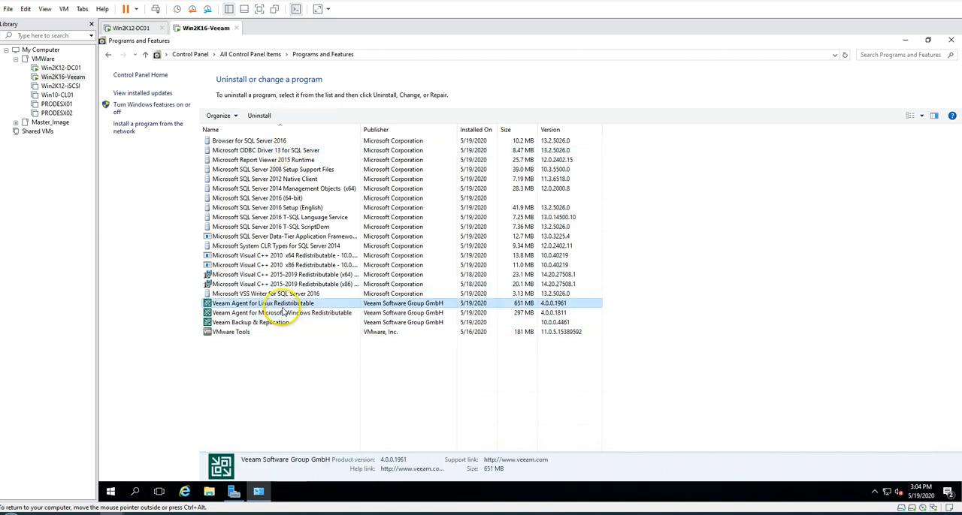
pyautogui.click(951, 41)
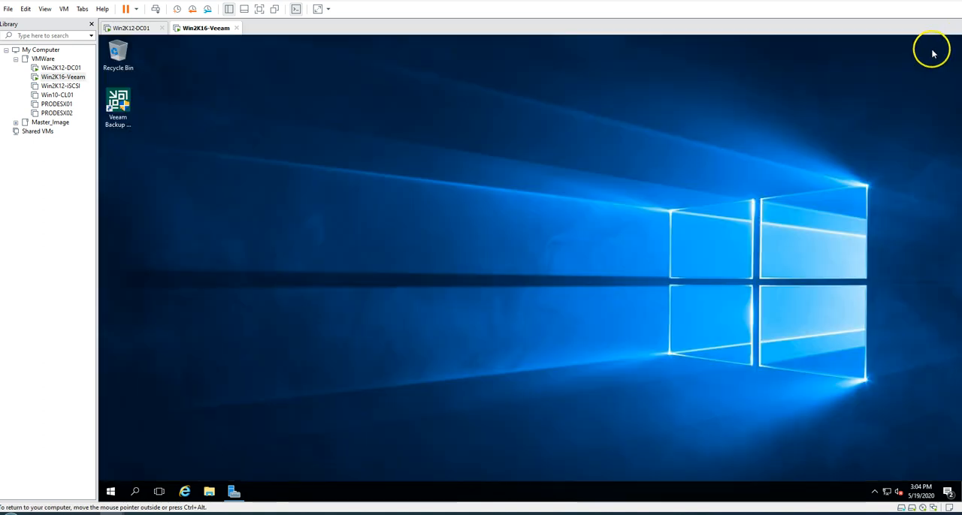
# Launch the Veeam Backup & Replication Console and connect to localhost on port 9392 with Windows session authentication, maximizing its window
pyautogui.doubleClick(120, 111)
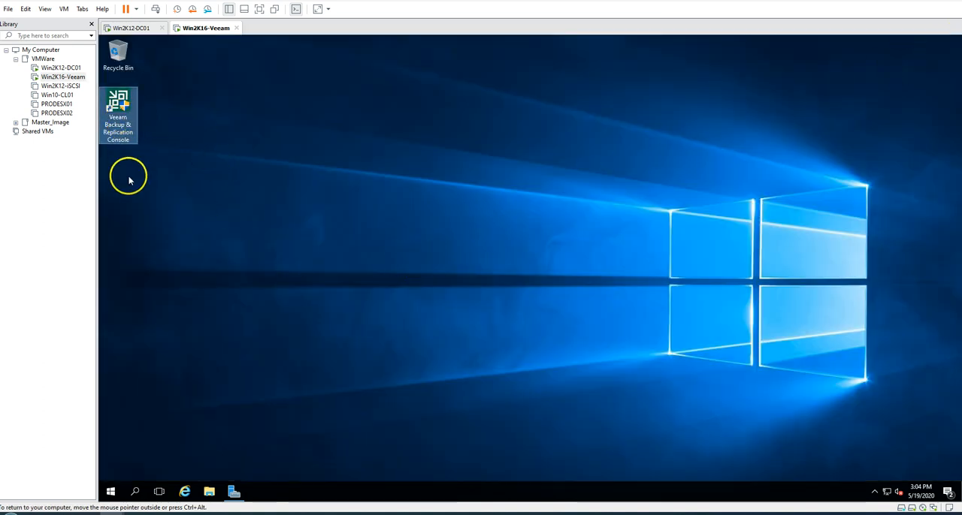
pyautogui.press('Left')
pyautogui.press('Return')
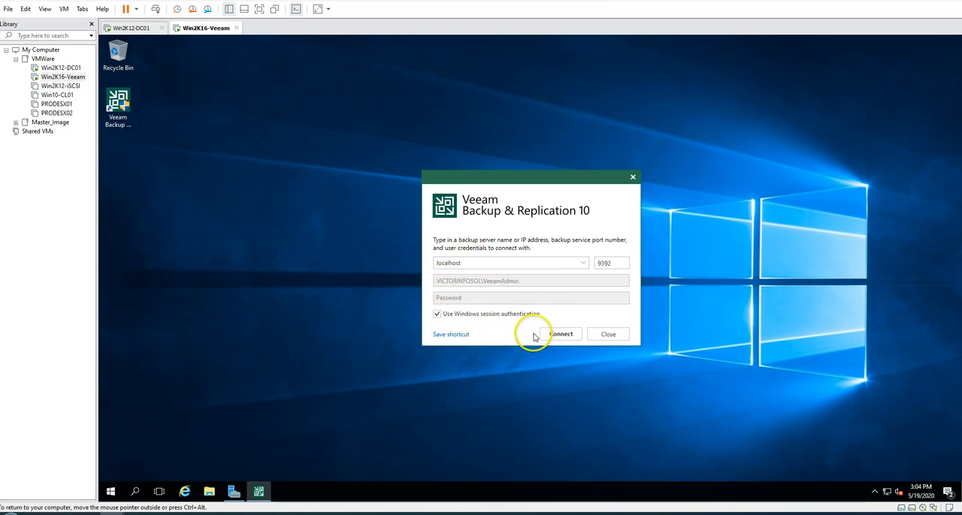
pyautogui.click(560, 338)
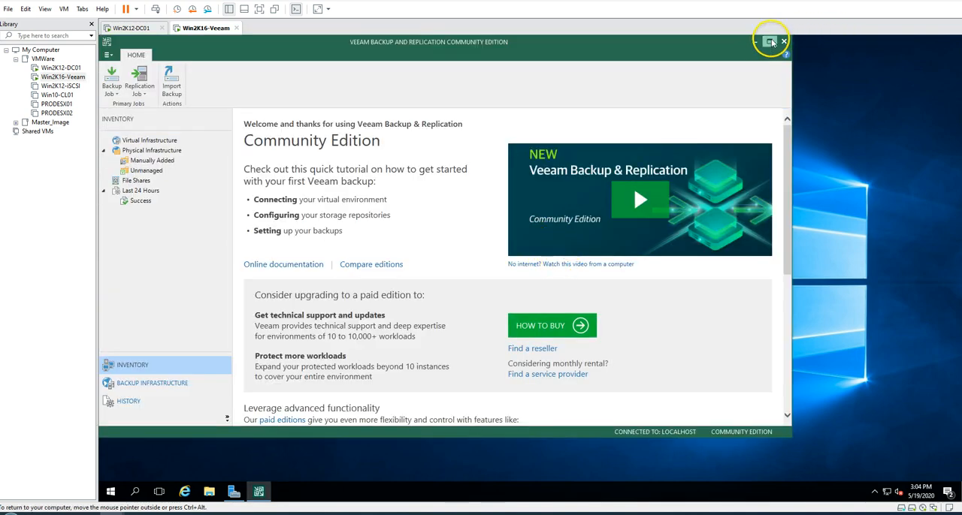
pyautogui.click(768, 42)
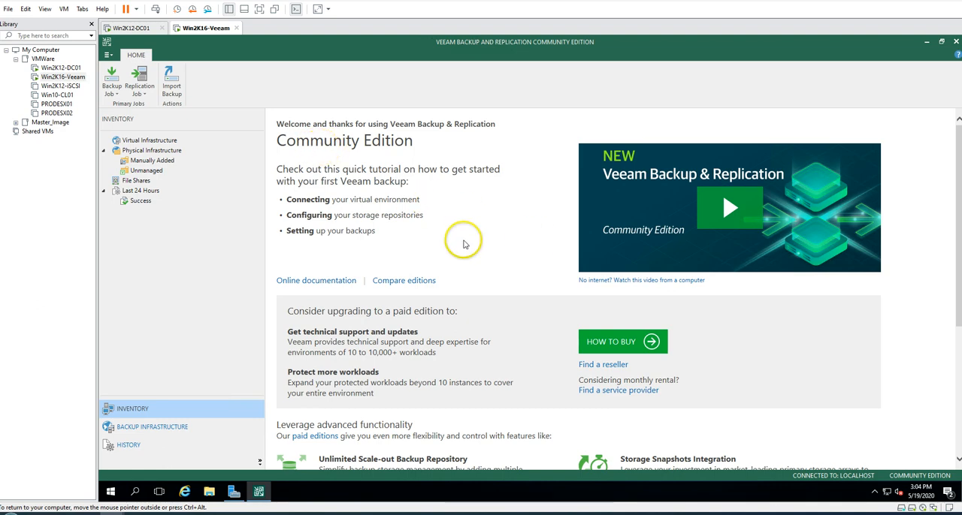
# Examine the Community Edition welcome page, including the getting-started topics, upgrade information and advanced paid-edition features
pyautogui.scroll(-3, 460, 239)
pyautogui.scroll(3, 465, 244)
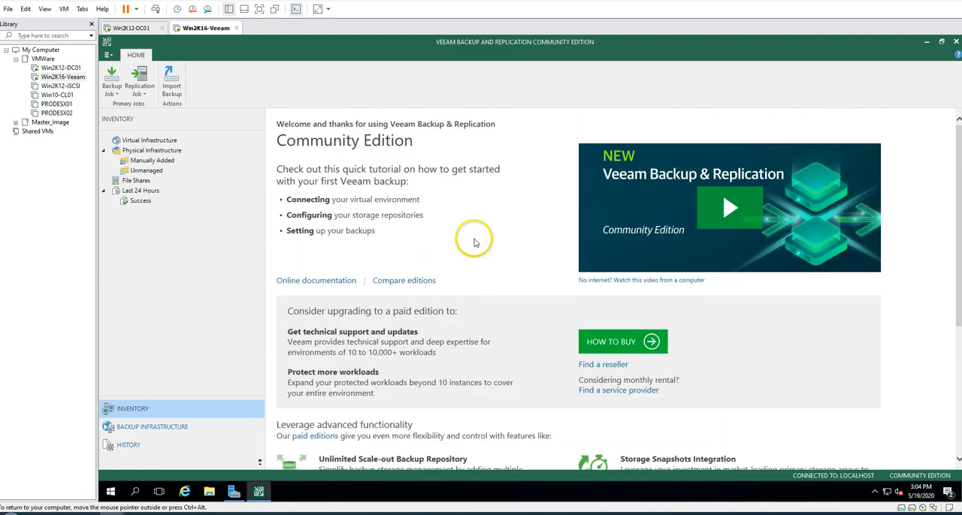
pyautogui.tripleClick(410, 200)
pyautogui.click(412, 200)
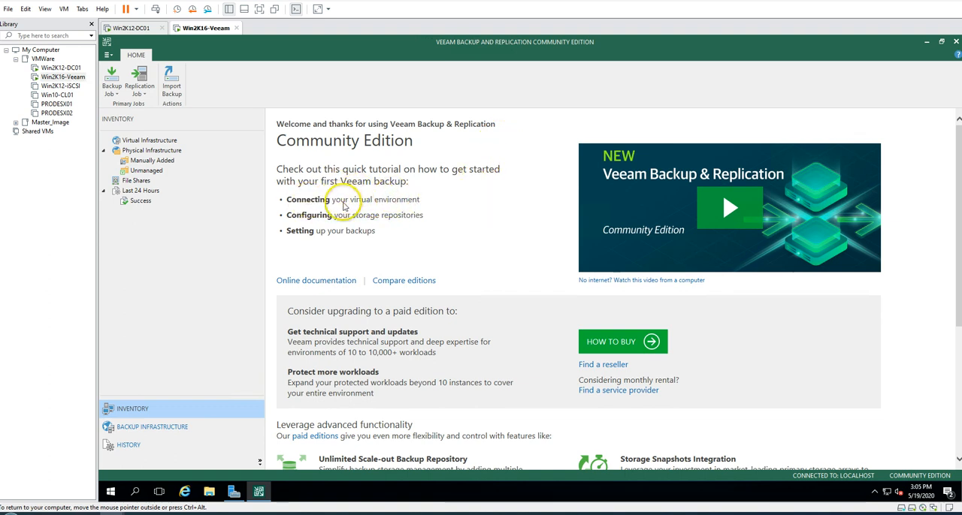
pyautogui.tripleClick(398, 202)
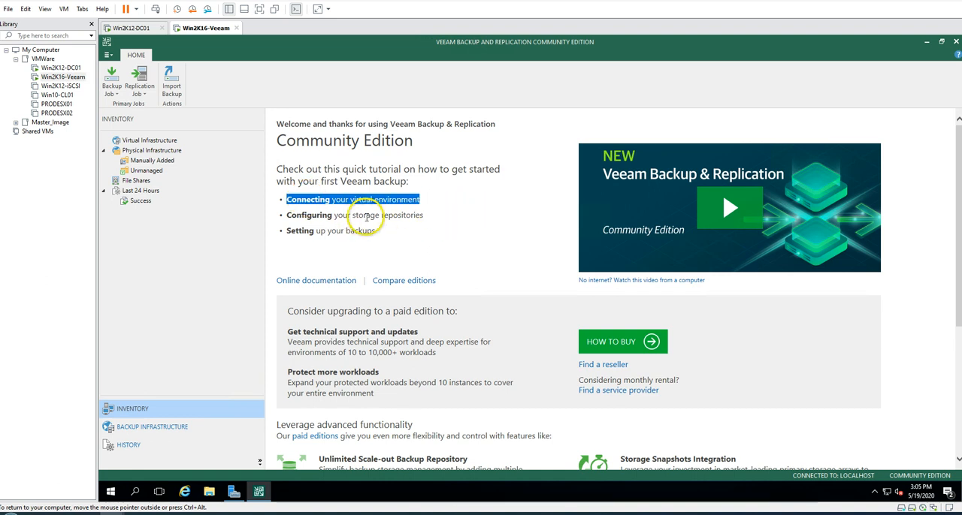
pyautogui.click(391, 222)
pyautogui.moveTo(393, 238); pyautogui.dragTo(287, 154)
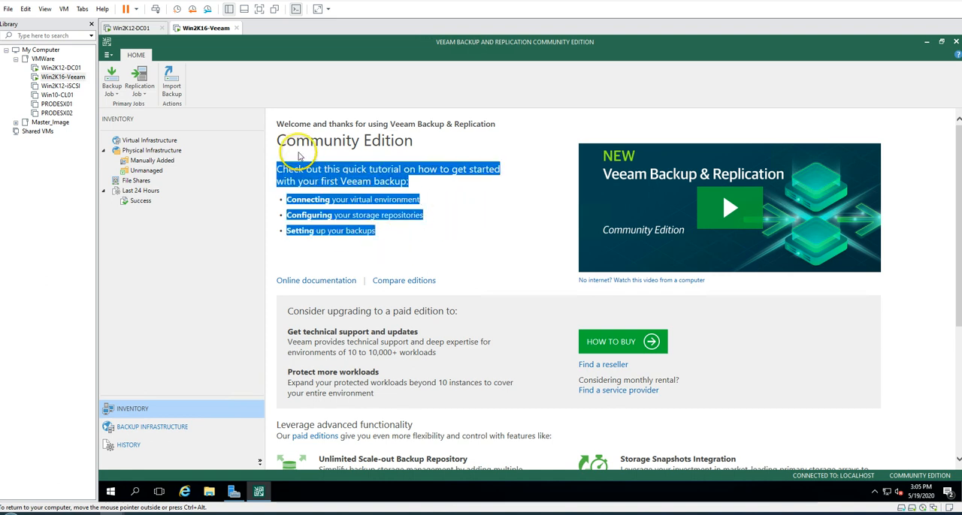
pyautogui.click(423, 176)
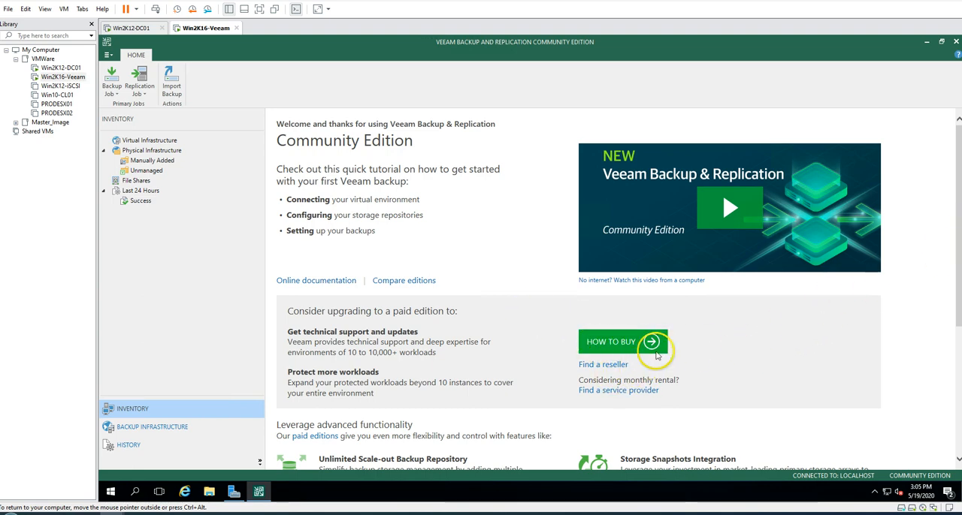
pyautogui.scroll(-3, 950, 347)
pyautogui.scroll(-3, 950, 347)
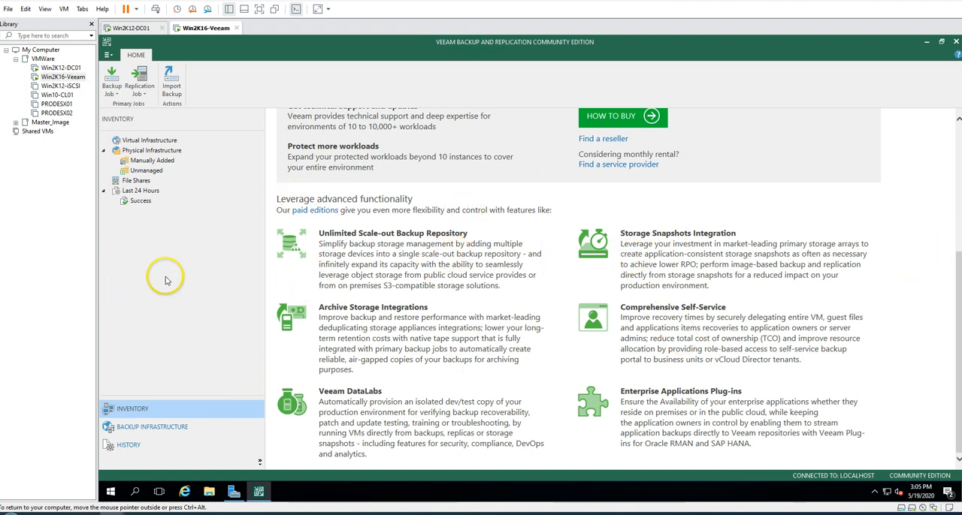
# Examine the general options for I/O control, security, e-mail, SNMP and history, and close them without saving changes
pyautogui.click(109, 55)
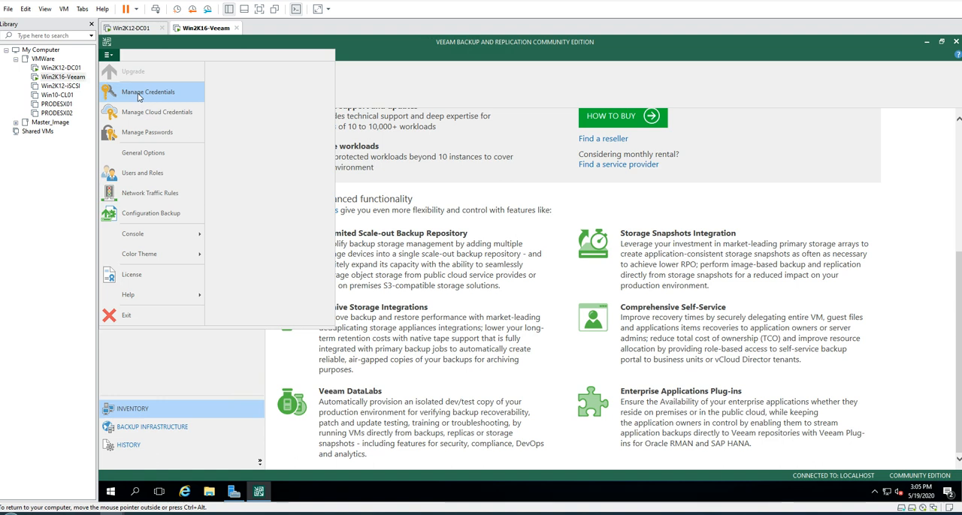
pyautogui.click(157, 153)
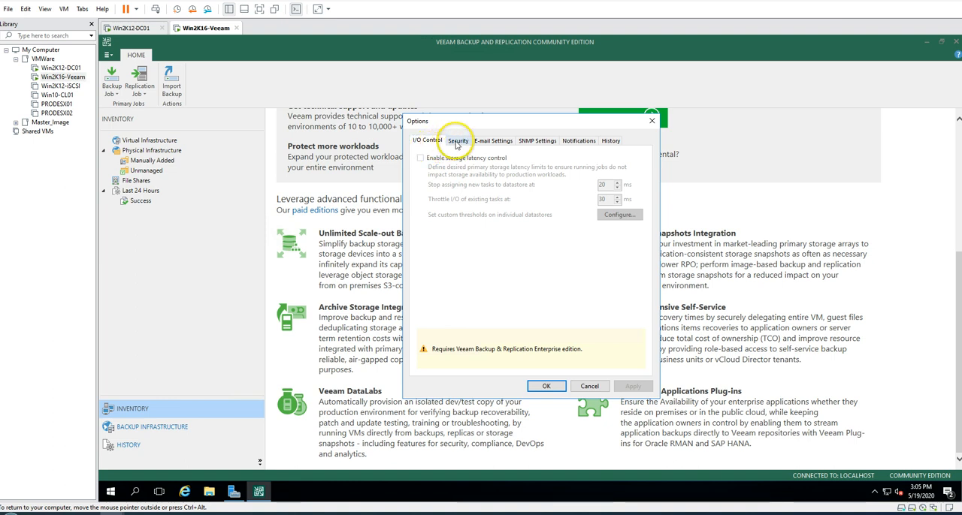
pyautogui.click(457, 143)
pyautogui.click(493, 142)
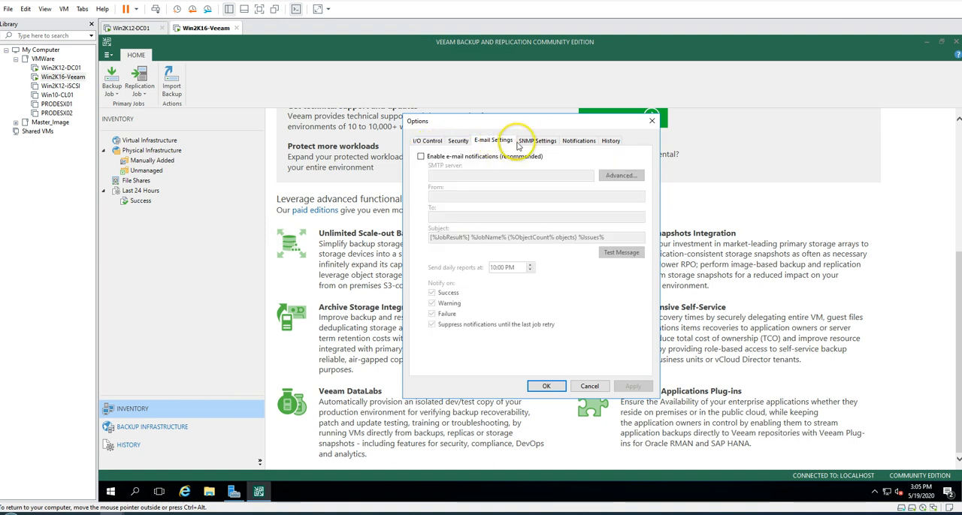
pyautogui.click(537, 142)
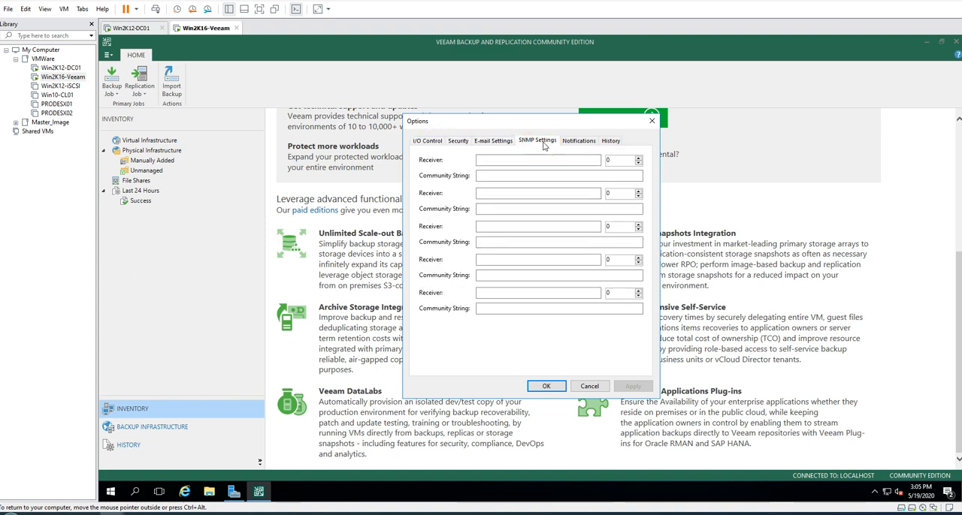
pyautogui.click(610, 141)
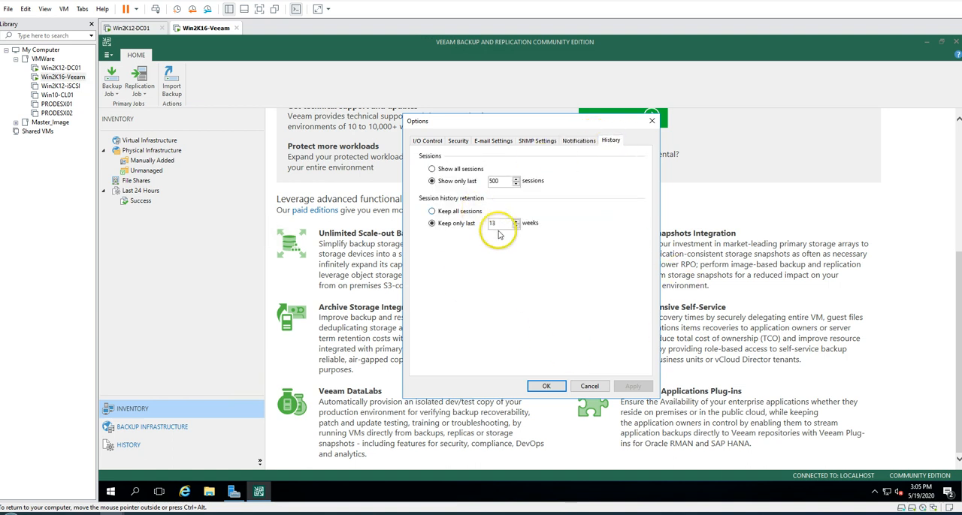
pyautogui.click(430, 142)
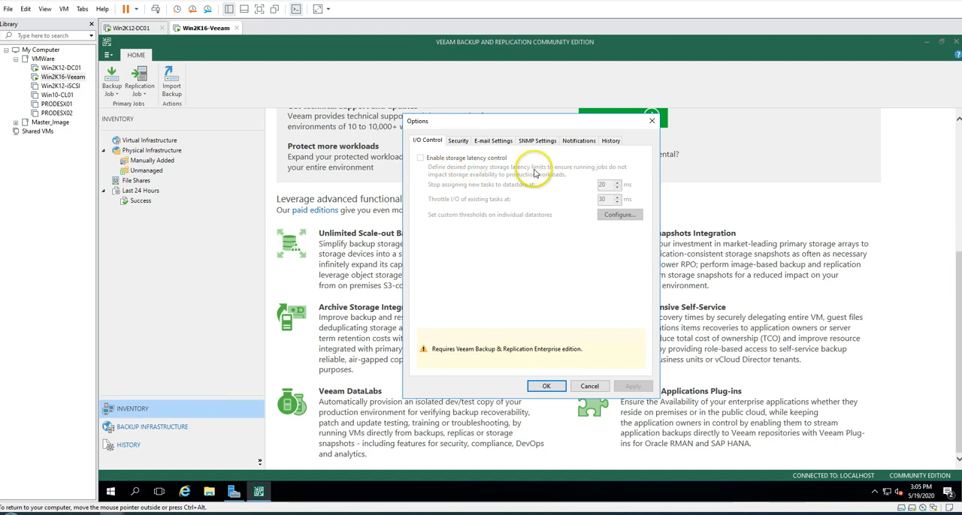
pyautogui.click(458, 141)
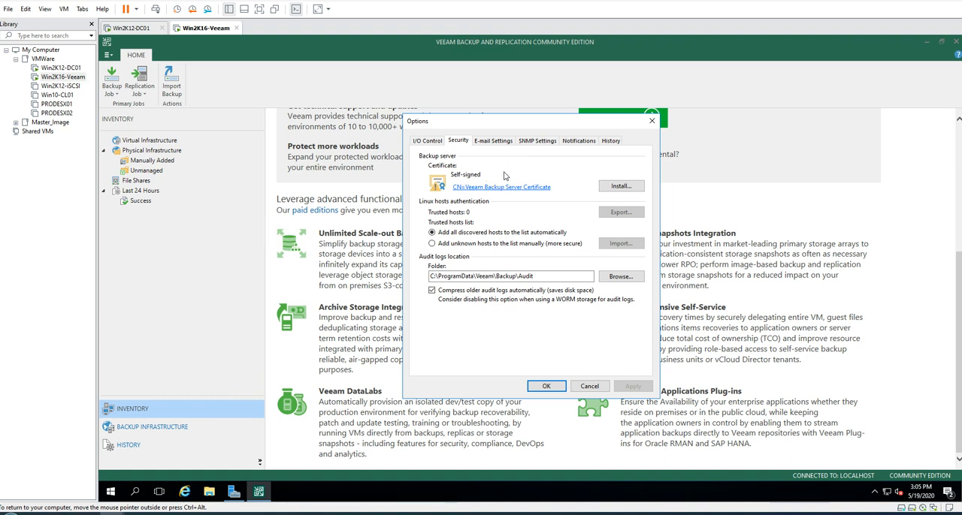
pyautogui.click(492, 140)
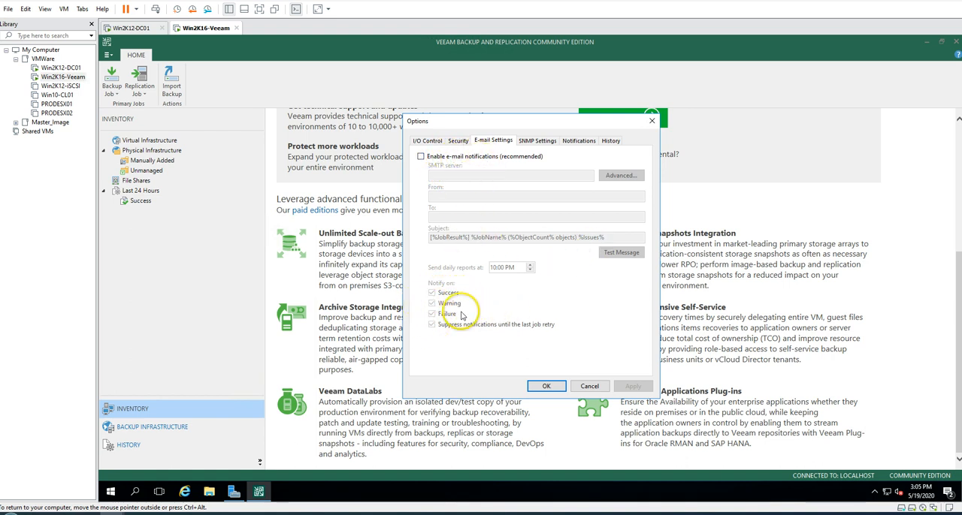
pyautogui.click(589, 385)
# Examine the Configuration Backup settings, including repository, restore points, schedule and encryption, and cancel out of them
pyautogui.click(108, 55)
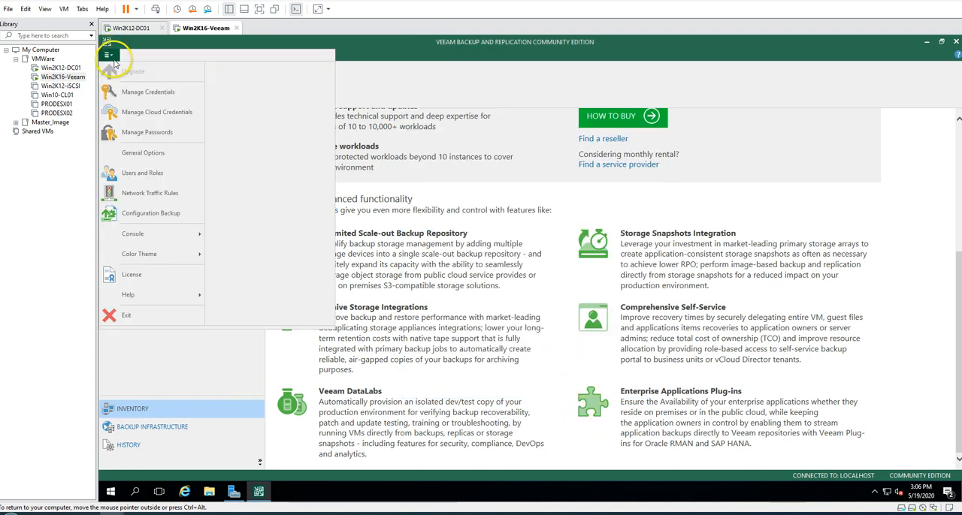
pyautogui.click(155, 213)
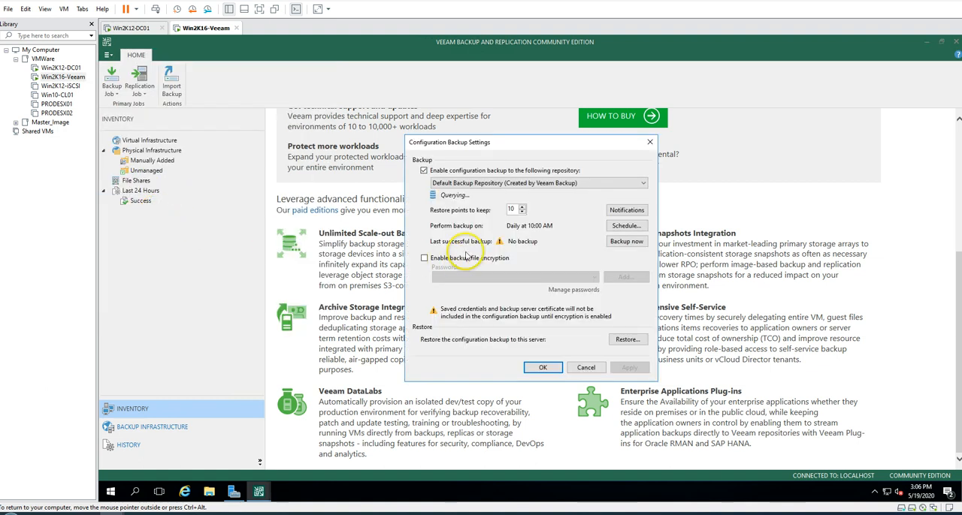
pyautogui.click(586, 367)
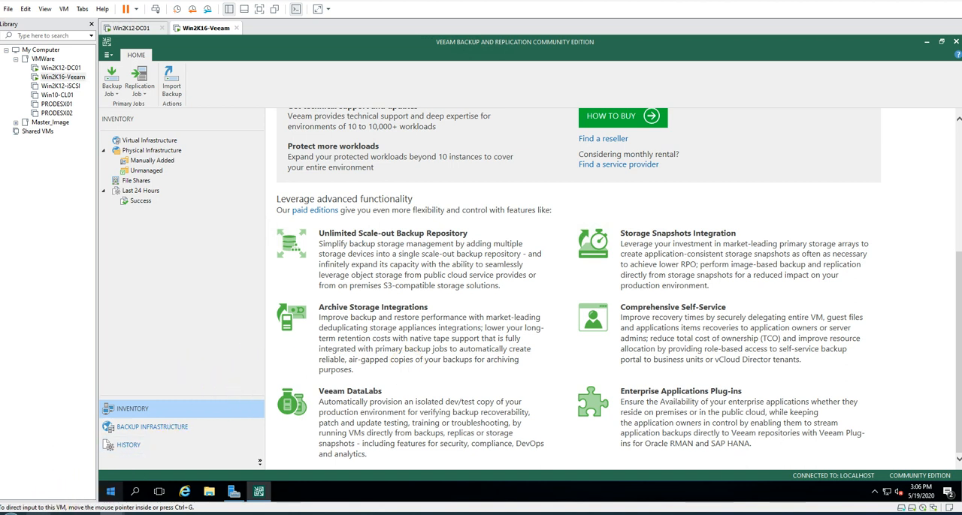
# Examine the license information, covering type, edition and instances, including the per-type instance list, and close it
pyautogui.click(109, 55)
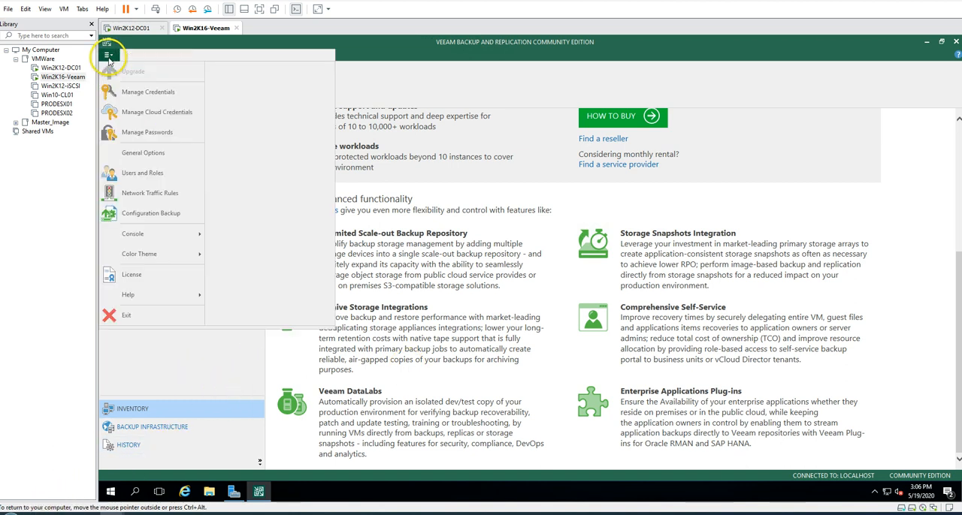
pyautogui.click(147, 280)
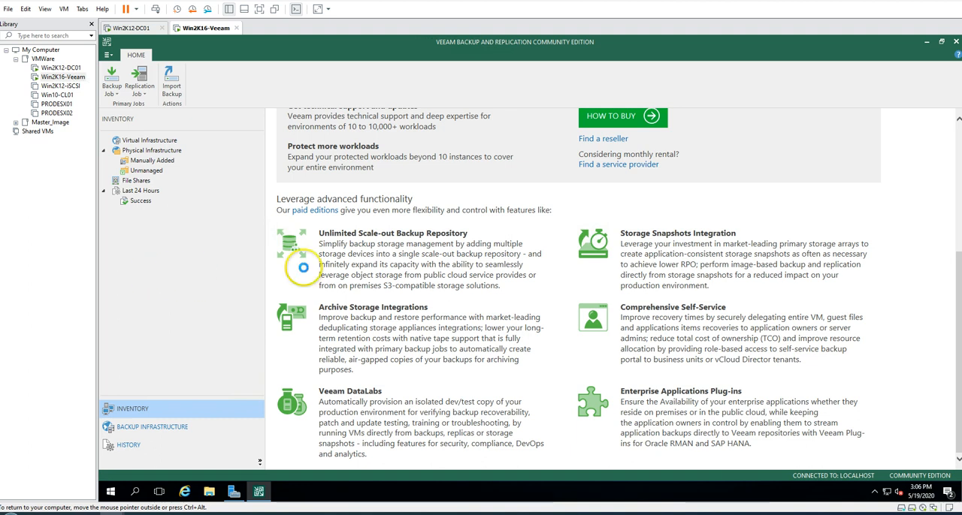
pyautogui.click(470, 180)
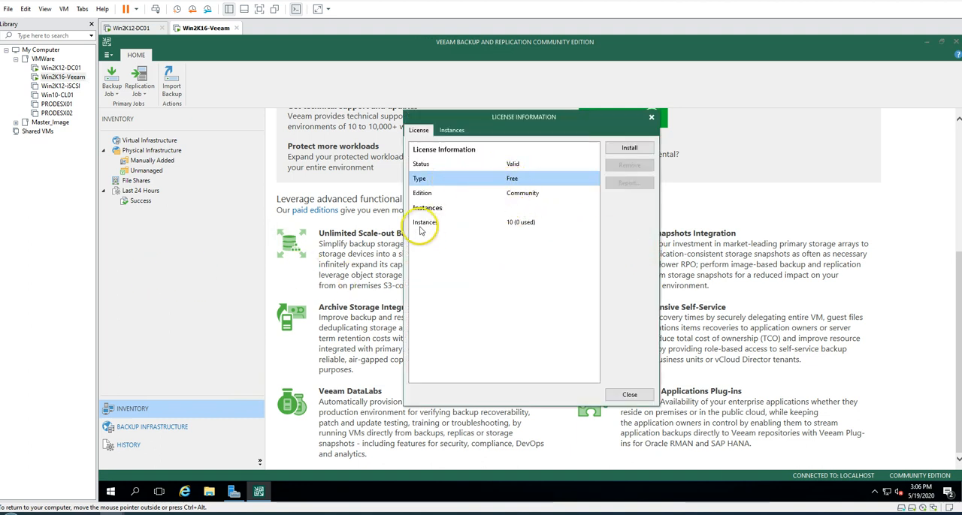
pyautogui.click(443, 226)
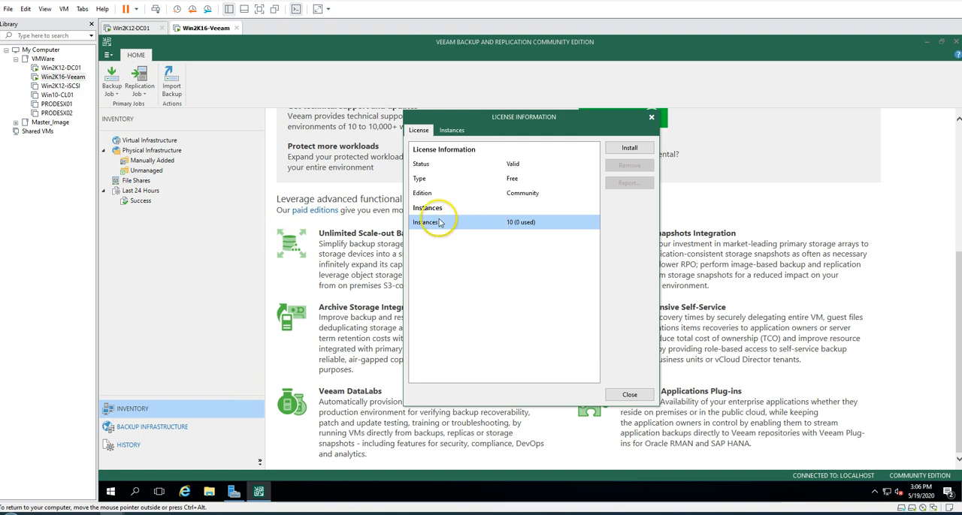
pyautogui.click(516, 194)
pyautogui.click(492, 180)
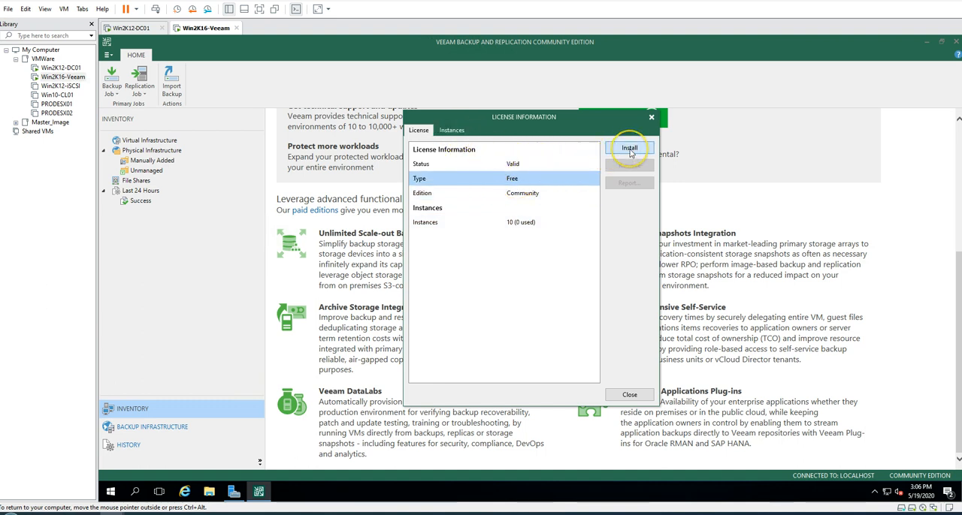
pyautogui.click(455, 130)
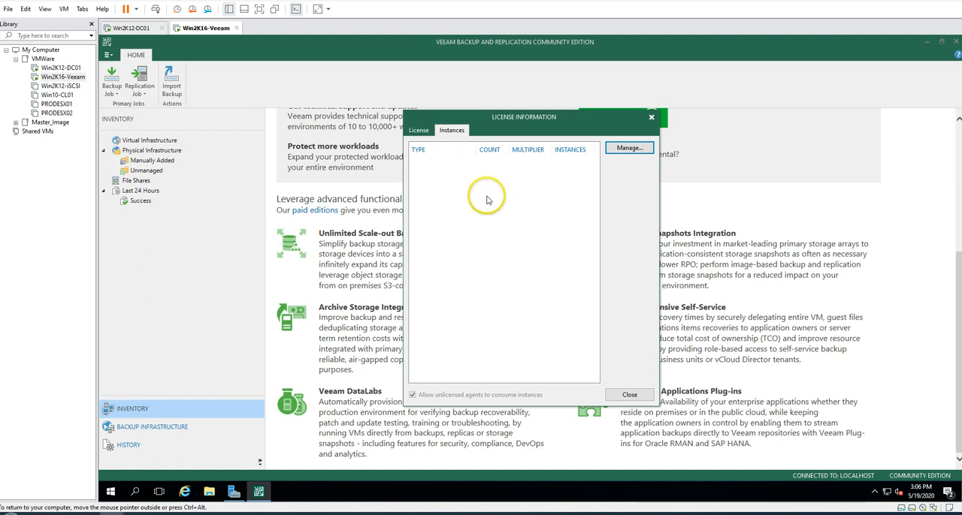
pyautogui.click(418, 131)
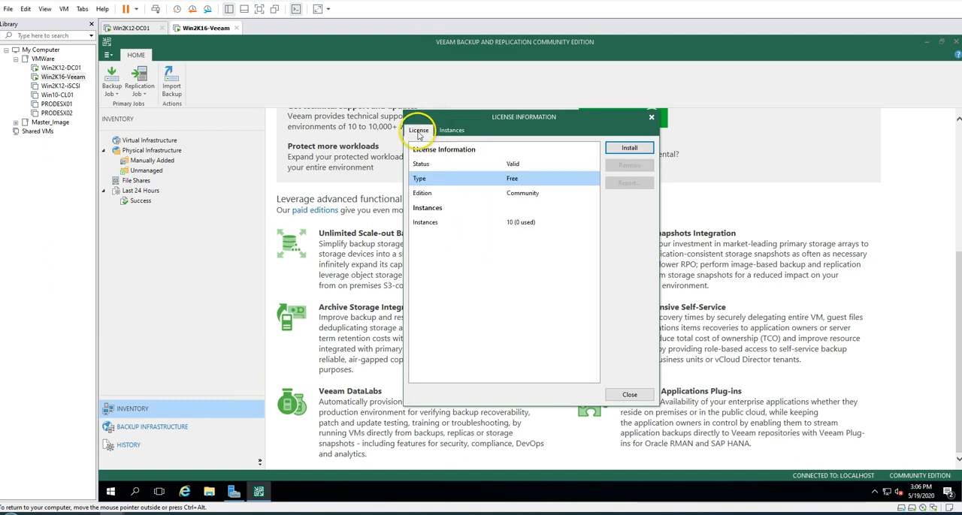
pyautogui.click(649, 119)
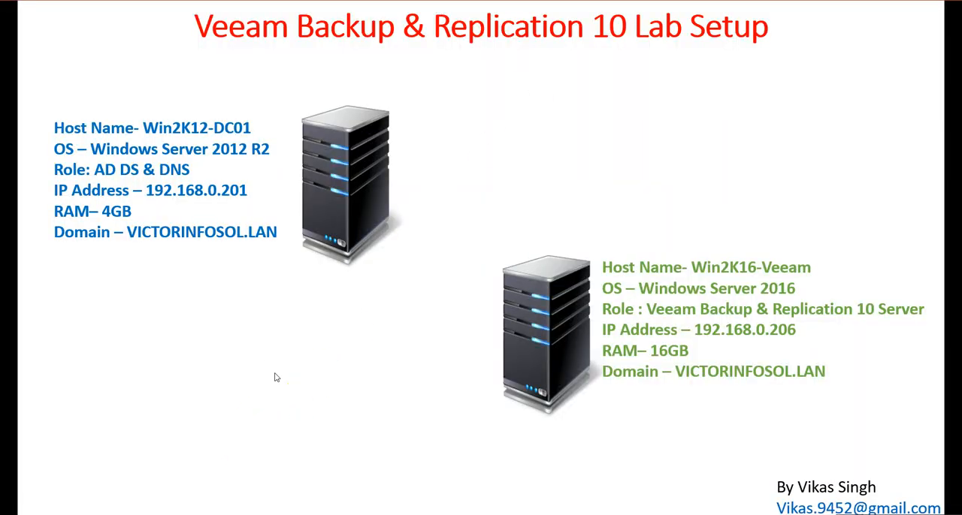
pyautogui.click(277, 377)
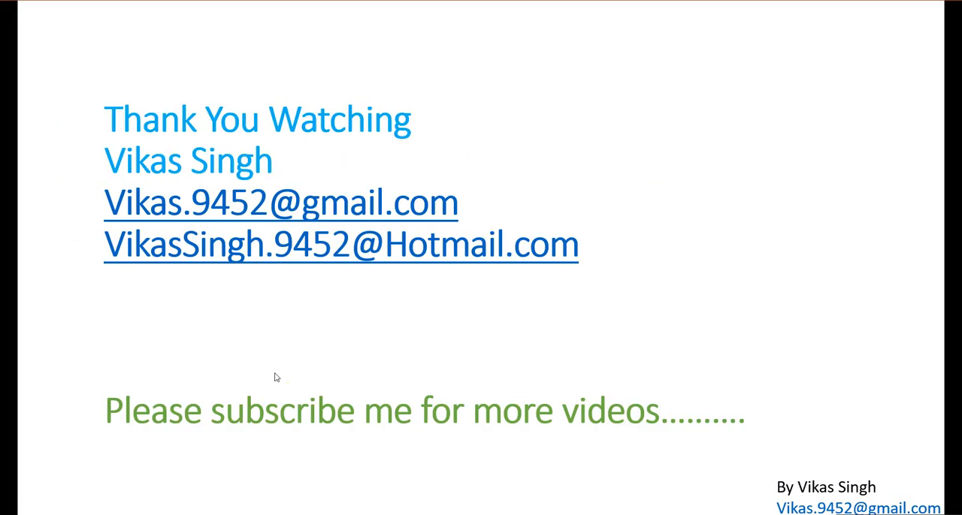